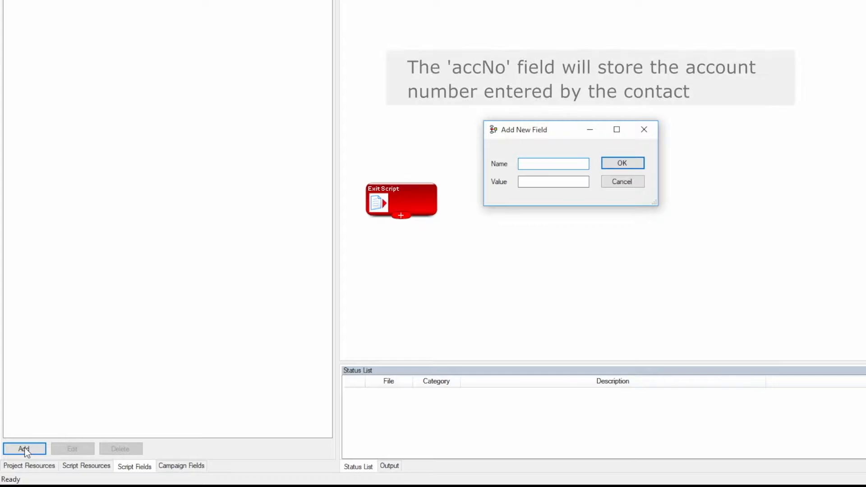
Add three script fields without values, named accNo, getAccAttempts and rows.
type("accNo")
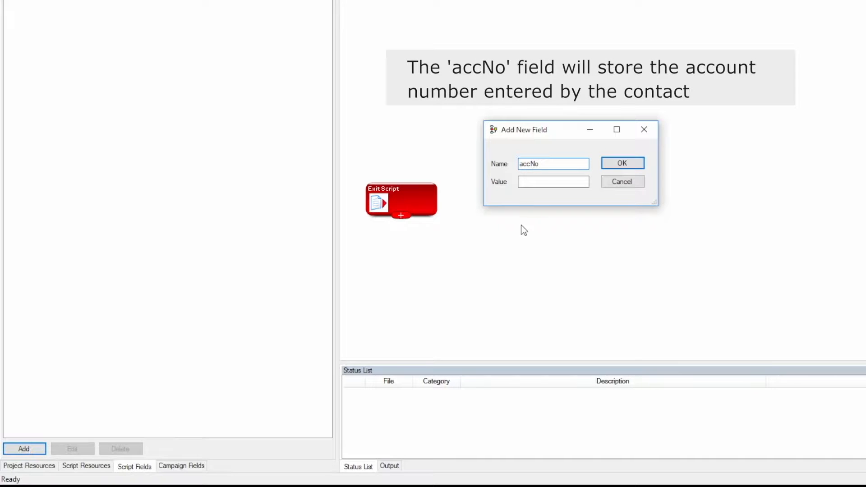
left_click(621, 163)
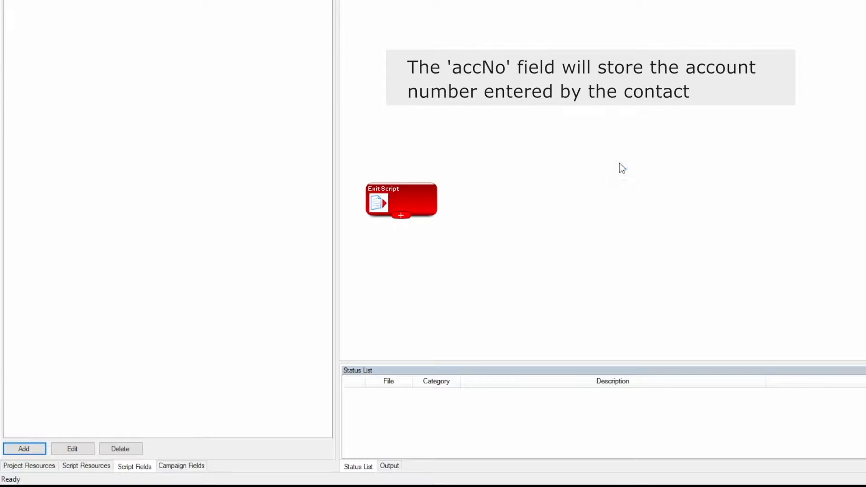
left_click(27, 449)
type("getAccAttempts")
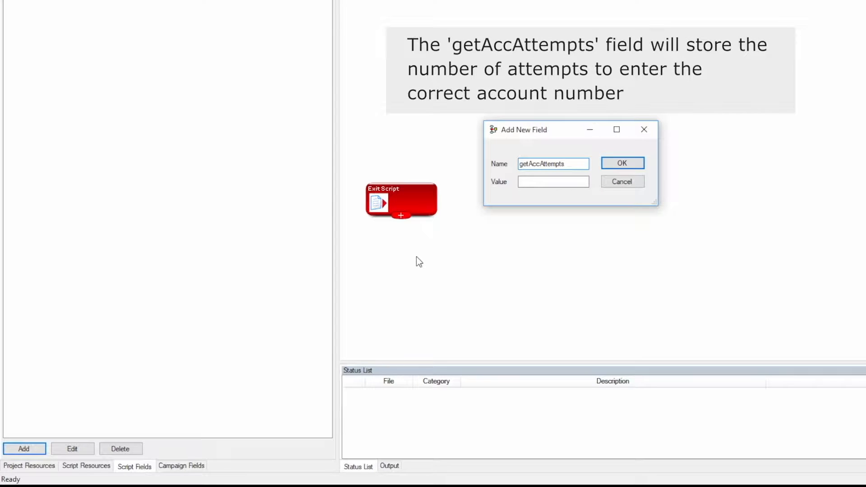
left_click(630, 165)
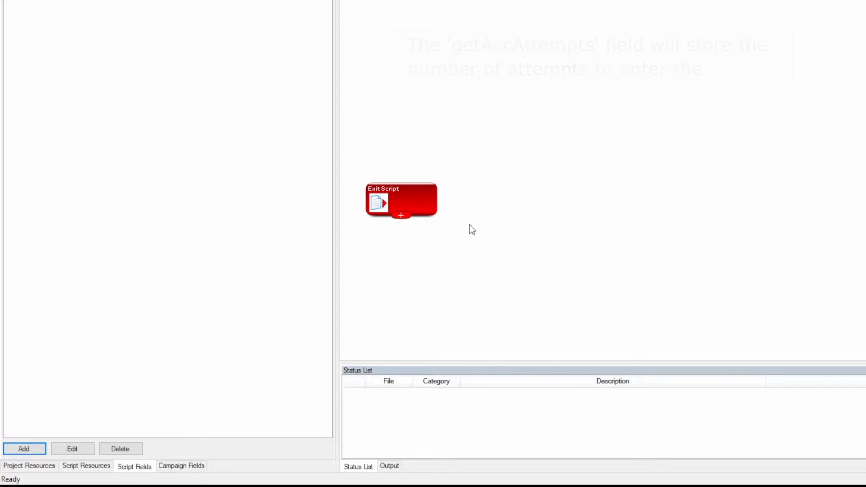
left_click(25, 449)
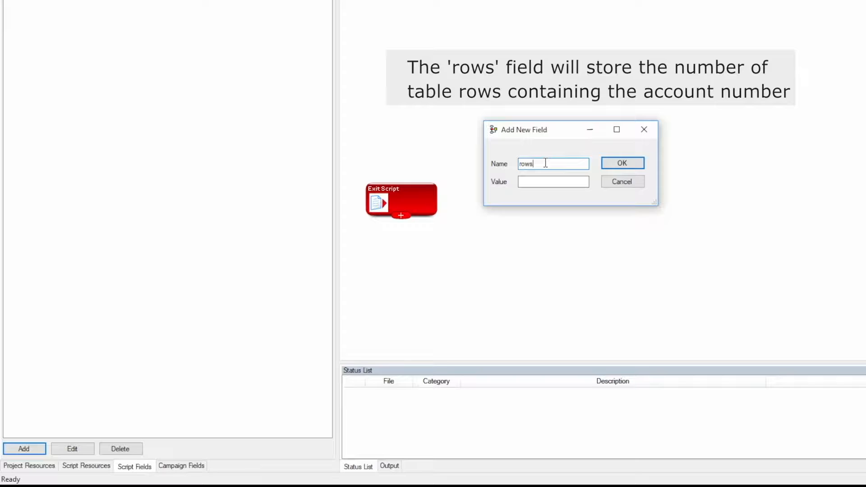
key("Return")
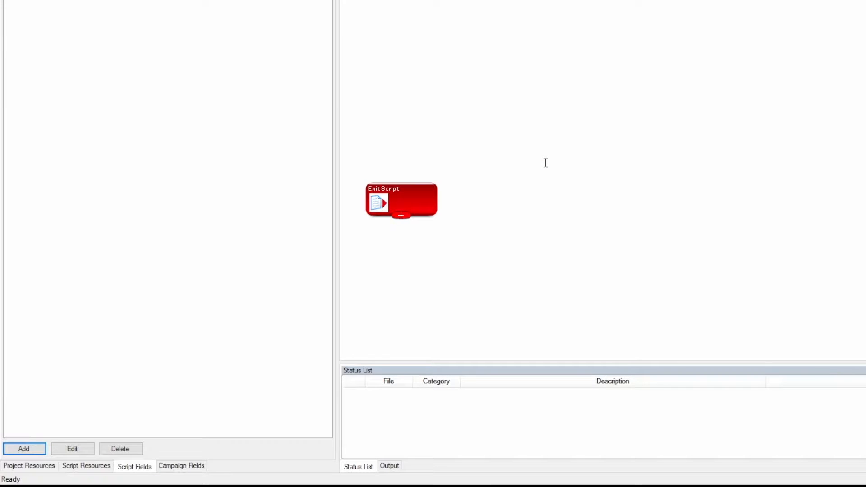
Add a Play Recording step below Start Script, named Welcome, with the sound resource welcome.
left_click(86, 466)
left_click_drag(77, 58, 396, 0)
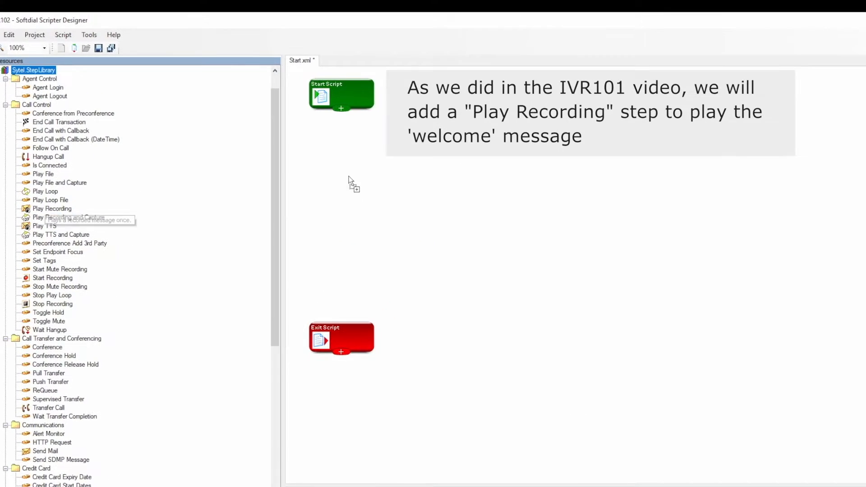
left_click_drag(337, 151, 343, 156)
type("Welcome")
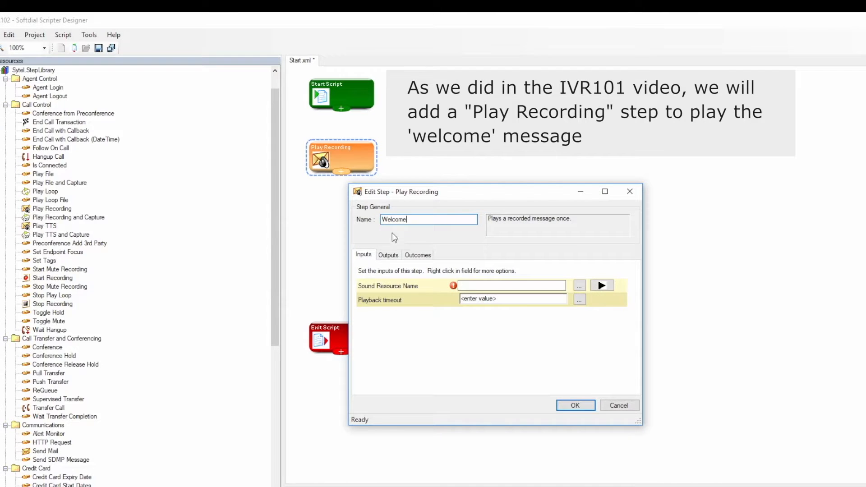
left_click(481, 286)
type("welcome")
left_click(571, 407)
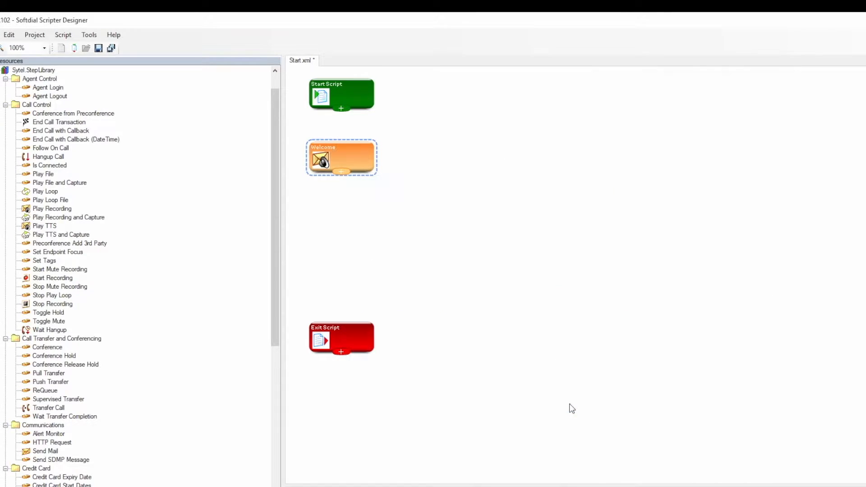
Place an End Call Transaction step beside Welcome and an Exit Script step at the end of the same row.
left_click_drag(47, 123, 452, 156)
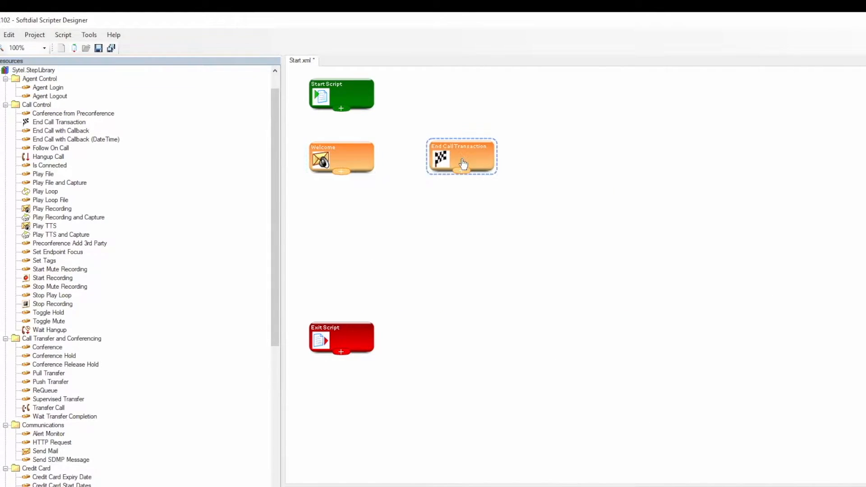
left_click_drag(276, 345, 276, 485)
mouse_move(45, 477)
left_mouse_down()
mouse_move(591, 199)
mouse_move(588, 162)
left_mouse_up()
Connect Start Script to Welcome on the Next outcome, and Welcome to End Call Transaction on Call Ended.
mouse_move(341, 108)
left_mouse_down()
mouse_move(342, 157)
mouse_move(460, 171)
mouse_move(586, 160)
left_mouse_up()
left_click(523, 368)
left_click(445, 299)
left_click(522, 366)
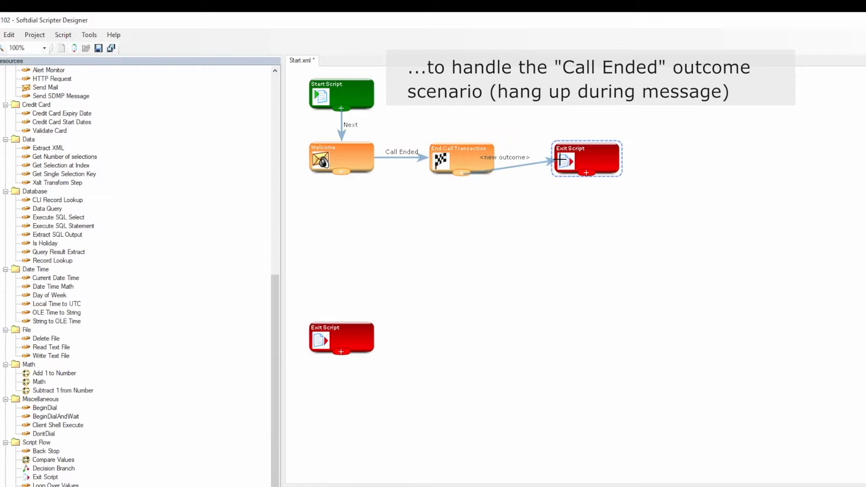
Link End Call Transaction to the Exit Script step beside it on the Next and Failed outcomes.
left_click(444, 277)
left_click(444, 287)
left_click(526, 367)
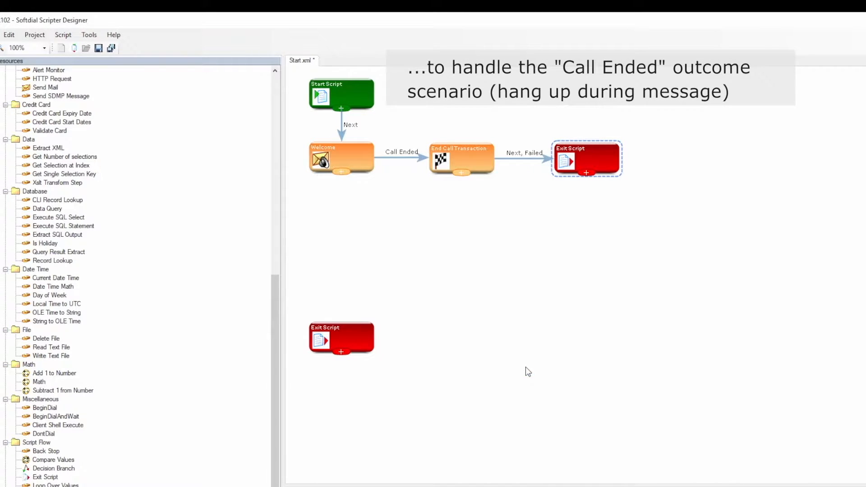
Set both the exit code and the name of the connected Exit Script step to Welcome Hang Up.
double_click(578, 160)
left_click(462, 285)
type("Welcome Hang Up")
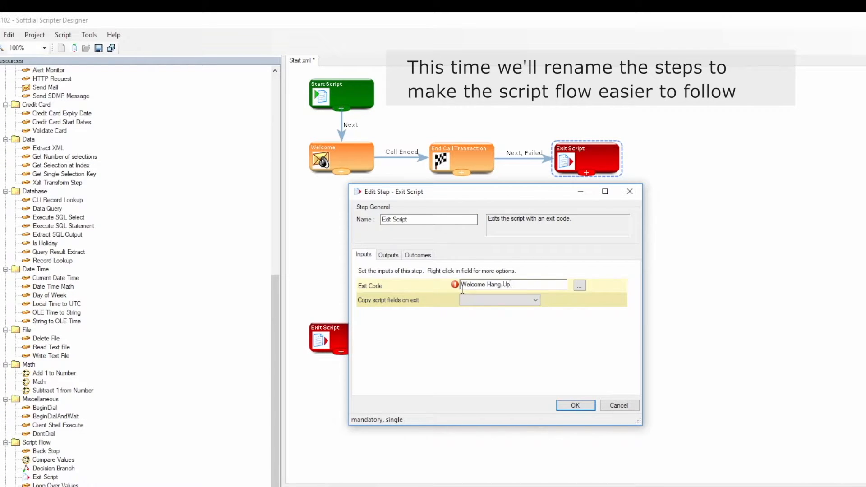
key("shift+Home")
key("ctrl+c")
left_click_drag(451, 219, 381, 220)
key("ctrl+v")
left_click(575, 405)
Set the End Call Transaction step's Agent Outcome Number to 102.
double_click(461, 161)
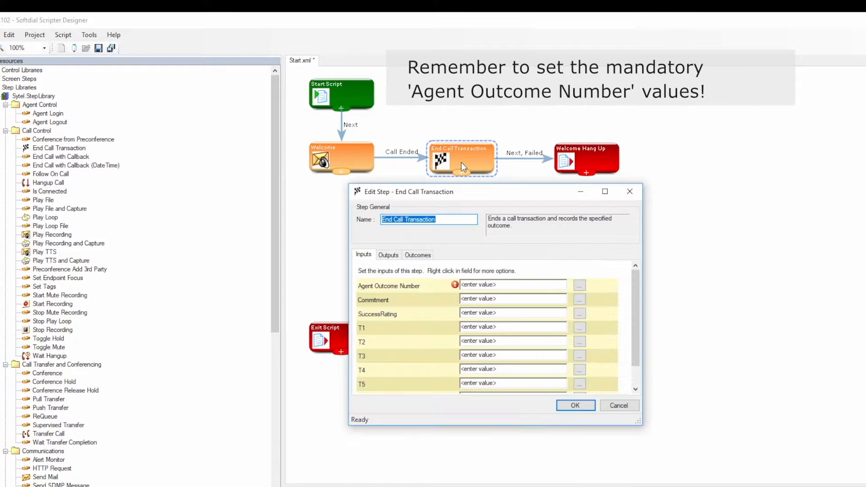
left_click(485, 284)
type("702")
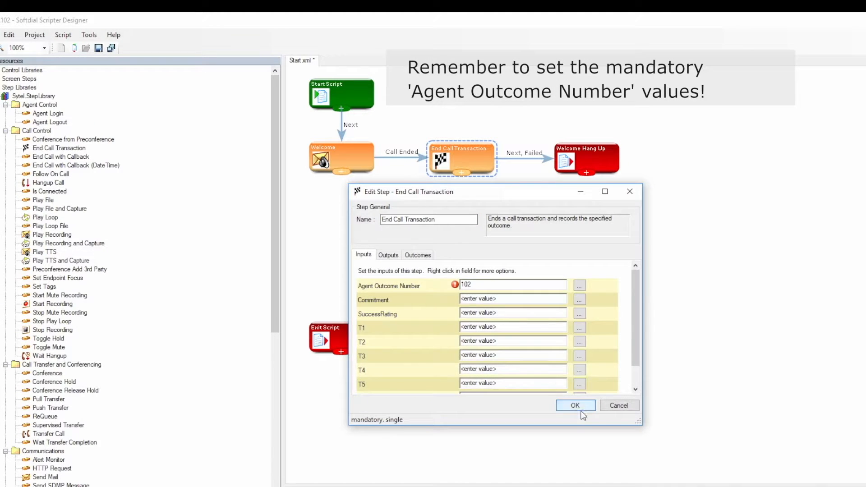
left_click(575, 406)
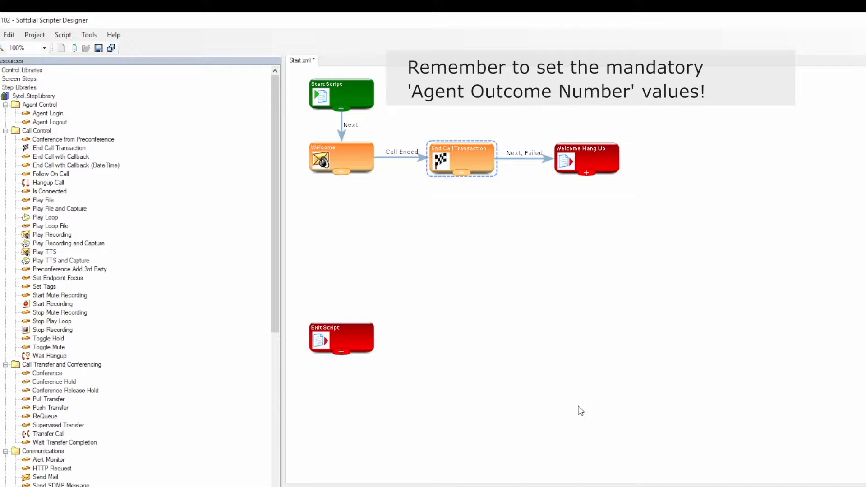
Add a Play Recording and Capture step below Welcome, using getAccNo as both its sound resource and its name.
left_click_drag(54, 243, 340, 222)
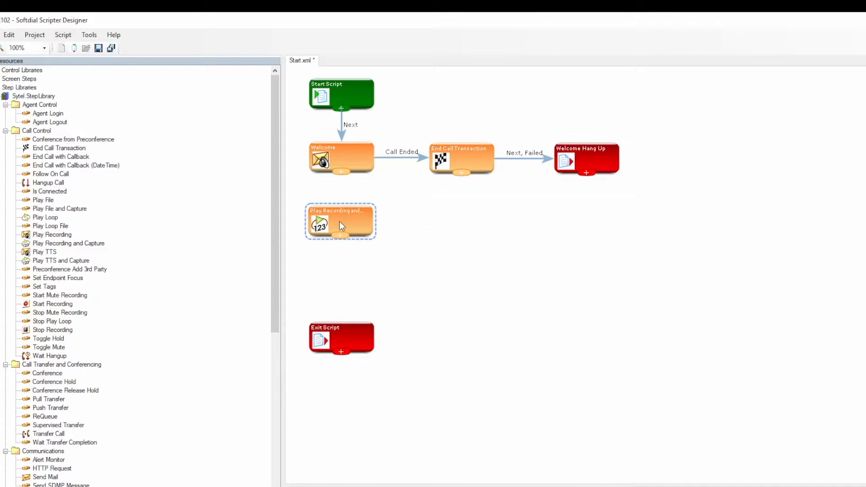
double_click(339, 221)
type("getAccNo")
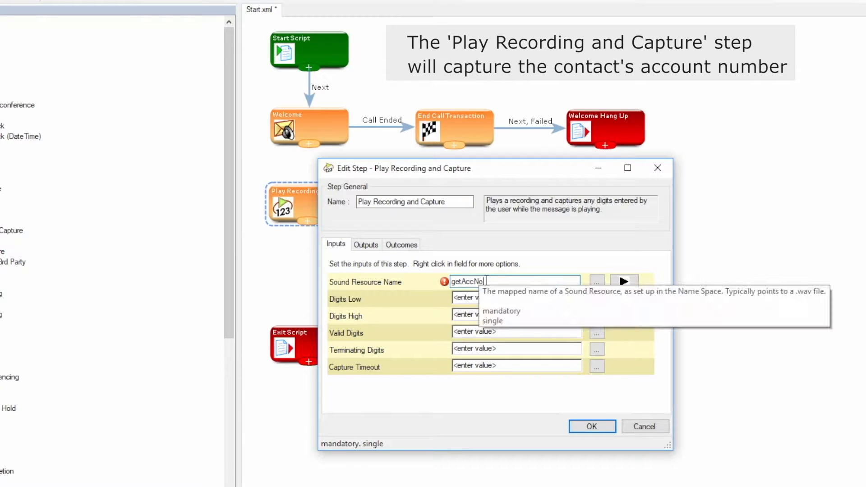
left_click(406, 284)
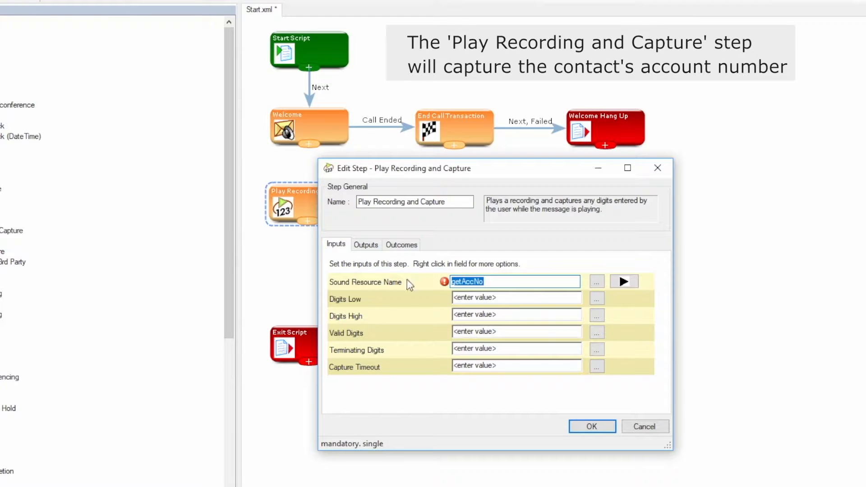
key("shift+Tab")
key("ctrl+v")
left_click(460, 299)
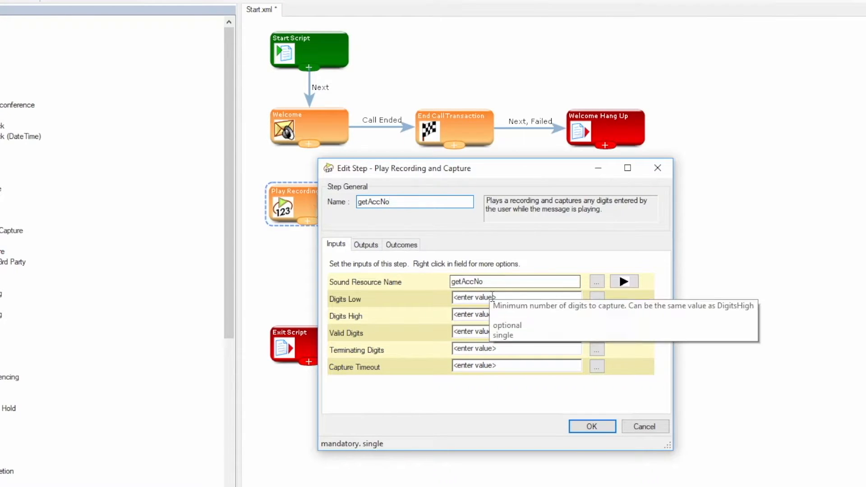
double_click(460, 299)
type("6")
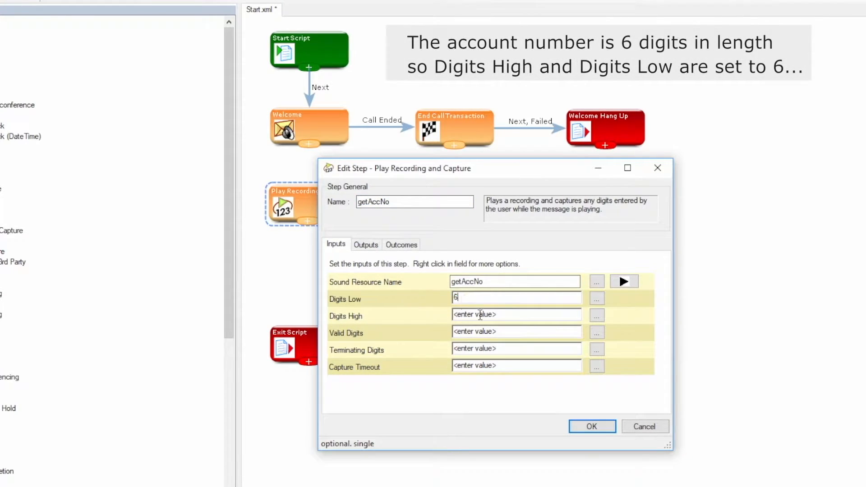
key("Tab")
type("6")
key("Tab")
type("0123456789")
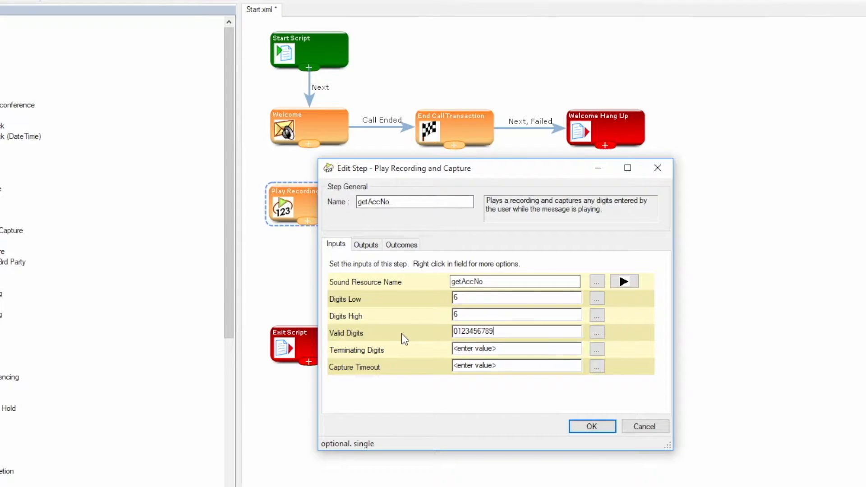
Set the getAccNo step's Terminating Digits to # and its Capture Timeout to 15.
left_click(496, 348)
left_click_drag(497, 348, 449, 350)
type("#")
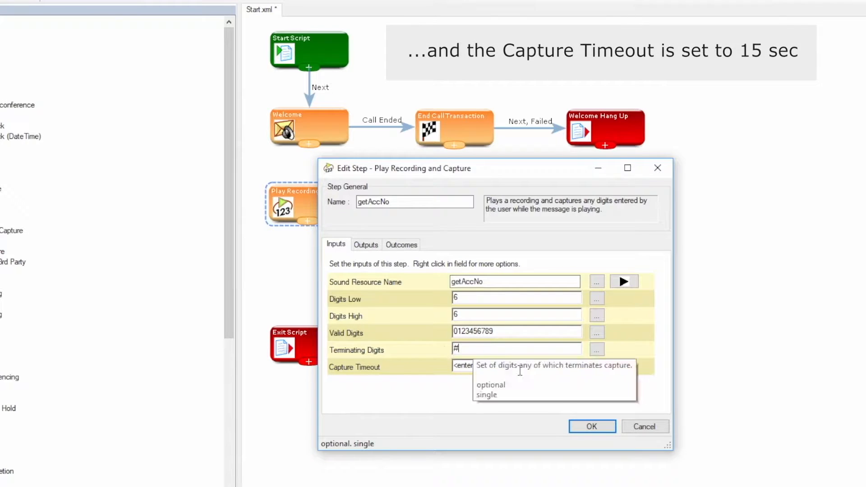
left_click_drag(496, 365, 437, 370)
type("15")
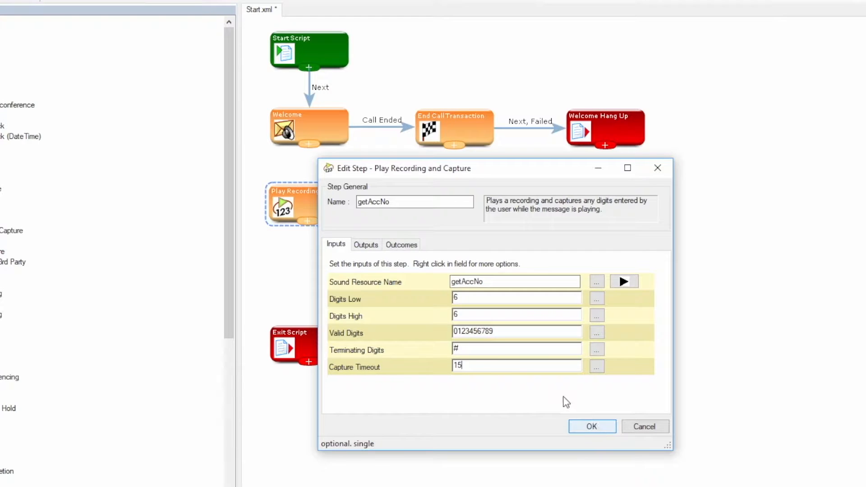
Store the getAccNo step's Digit Data output in the accNo script field and apply the step settings.
left_click(367, 245)
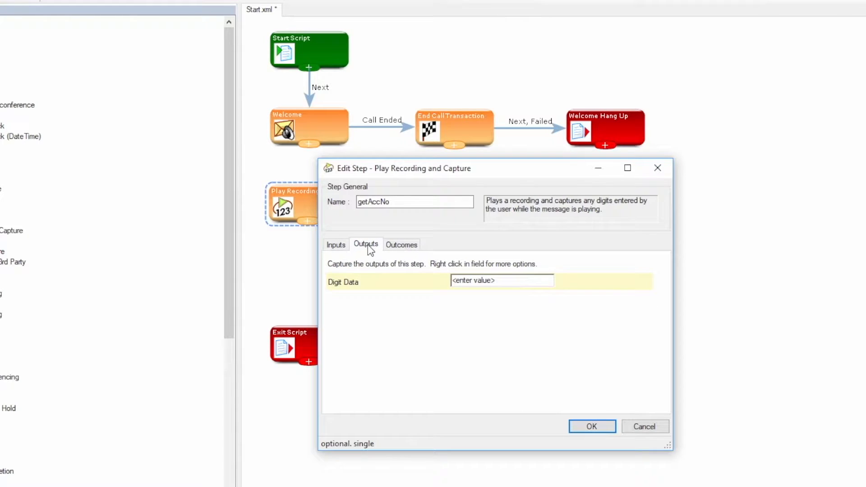
right_click(465, 280)
mouse_move(538, 301)
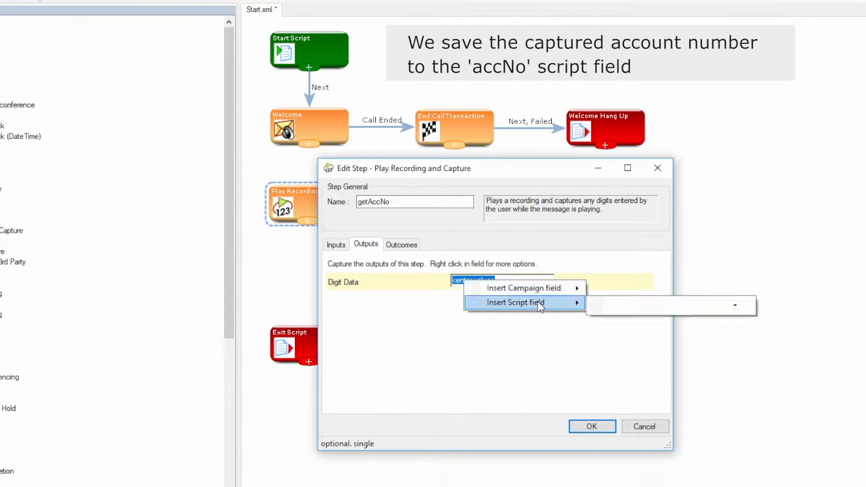
left_click(735, 306)
left_click(708, 317)
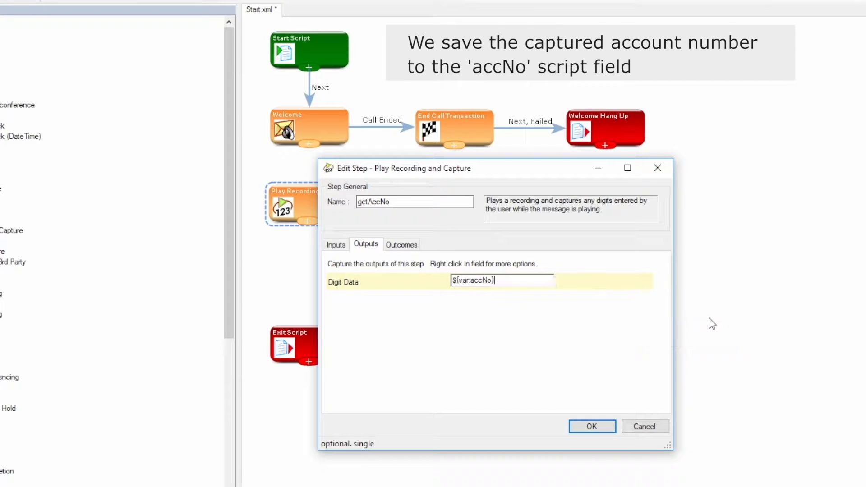
left_click(591, 427)
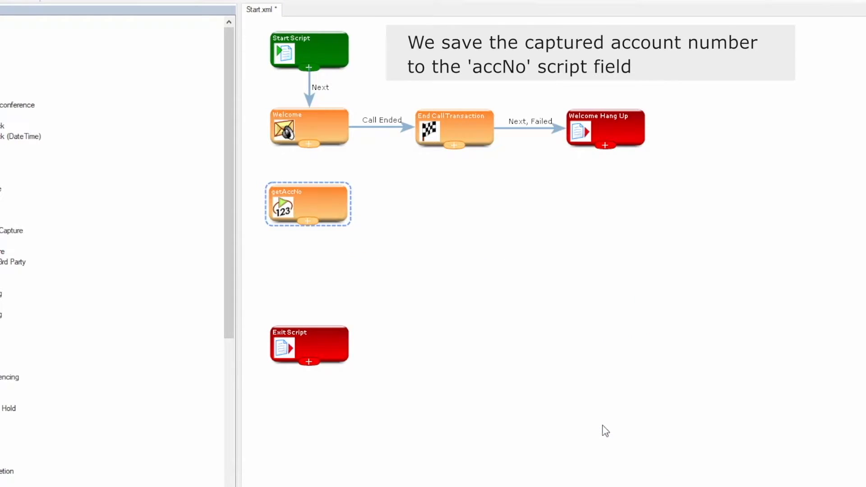
Connect Welcome to getAccNo on the Fail and Success outcomes.
left_click_drag(308, 144, 307, 196)
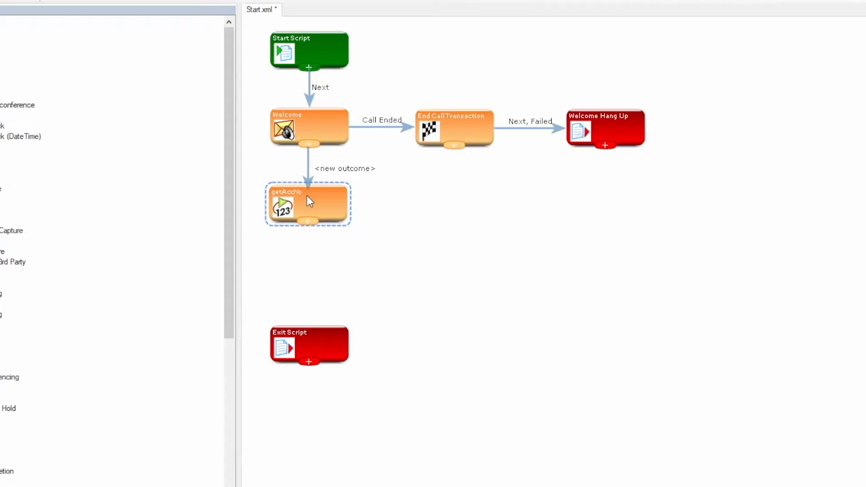
left_click(430, 283)
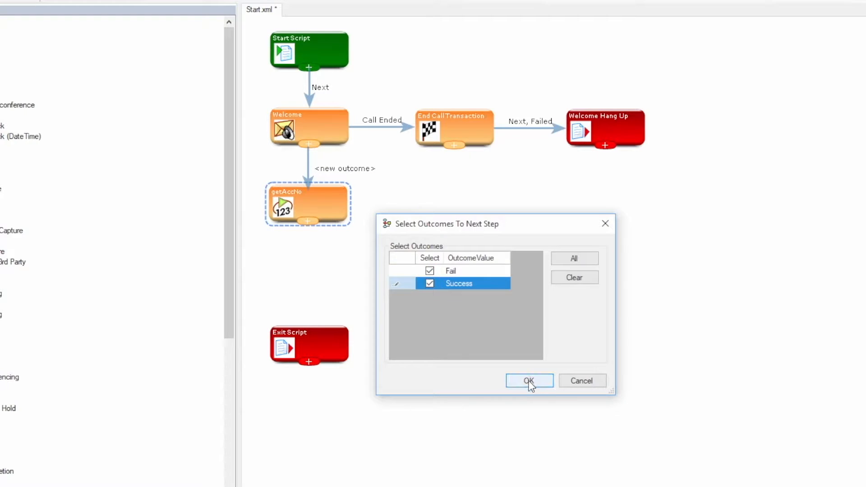
left_click(529, 381)
Duplicate the End Call Transaction and Welcome Hang Up steps together and line the copies up beside getAccNo.
left_click(453, 128)
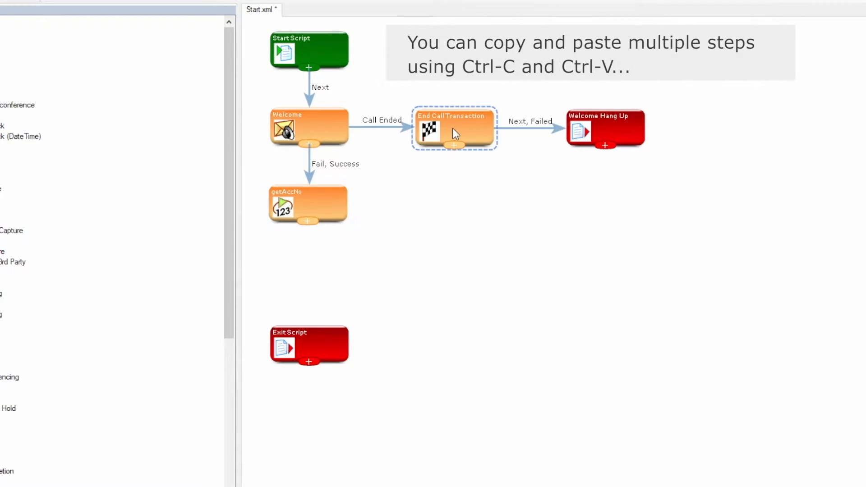
left_click(612, 134, "ctrl")
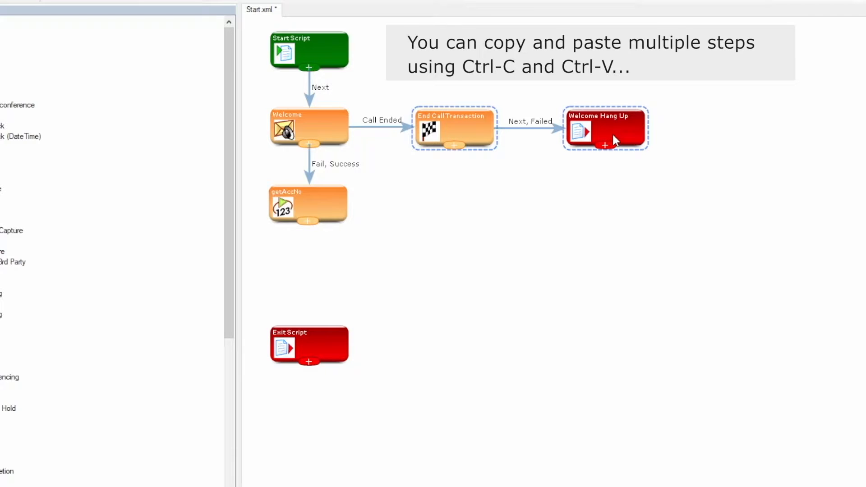
key("ctrl+c")
key("ctrl+v")
left_click_drag(644, 164, 619, 231)
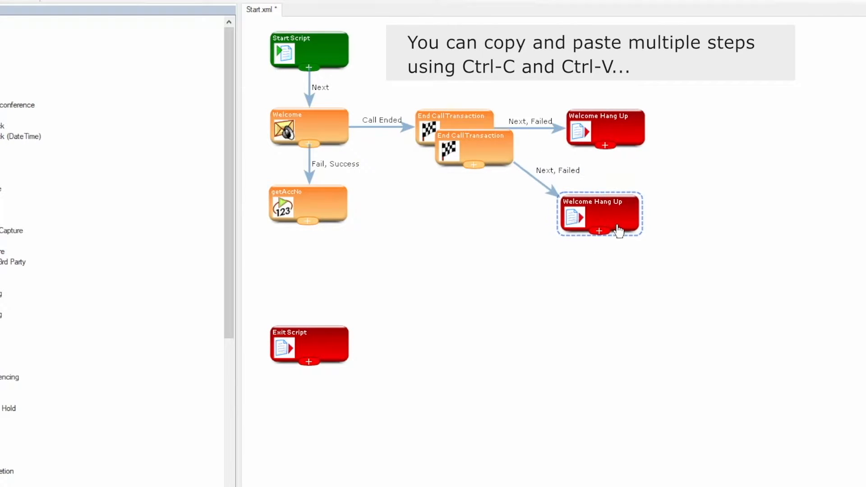
left_click_drag(486, 153, 464, 210)
left_click_drag(594, 225, 599, 219)
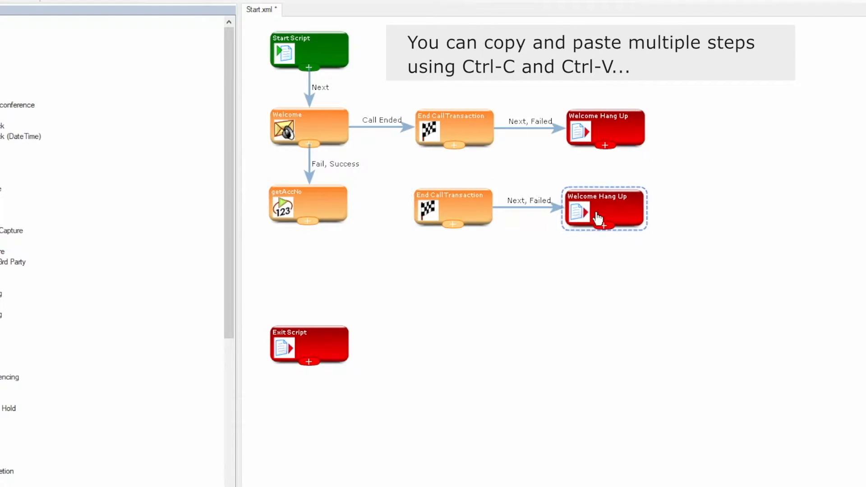
Change both the exit code and the name of the copied Welcome Hang Up step to getAccNo Hang Up.
double_click(594, 197)
left_click_drag(484, 280, 442, 281)
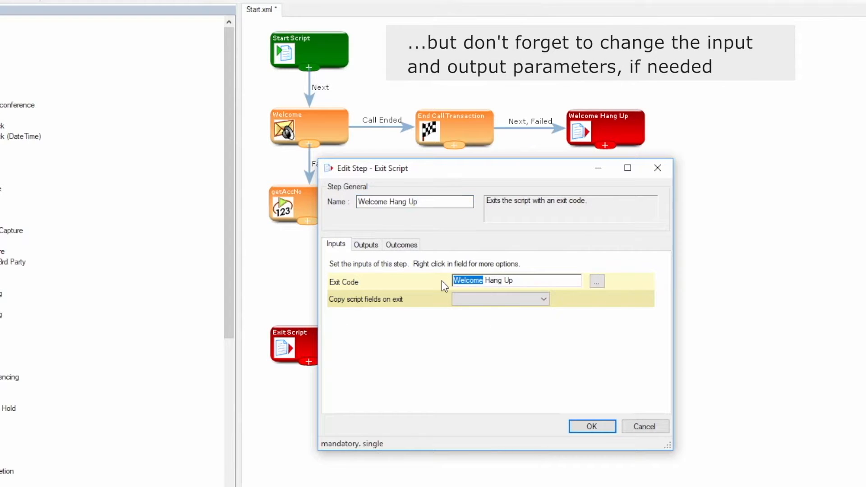
type("getAccNo")
left_click_drag(516, 280, 409, 281)
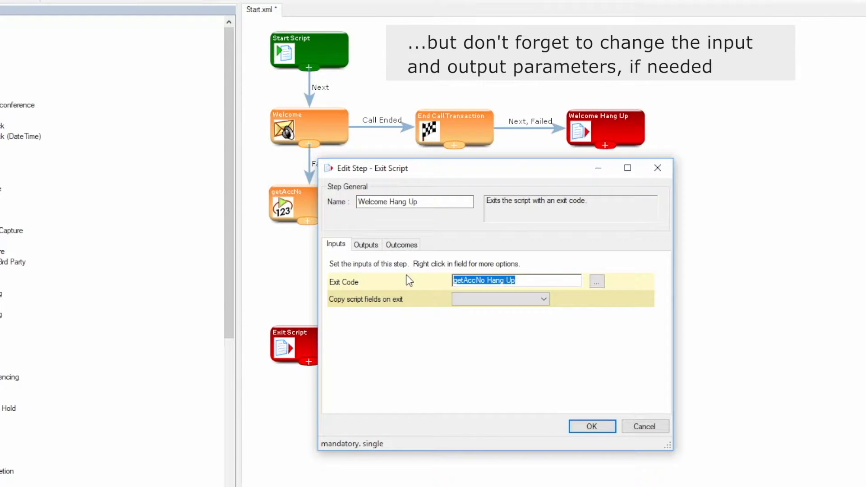
key("ctrl+c")
left_click_drag(471, 201, 446, 209)
key("ctrl+v")
left_click(592, 426)
Connect getAccNo to the copied End Call Transaction step on the Call Ended and Aborted outcomes.
left_click(430, 309)
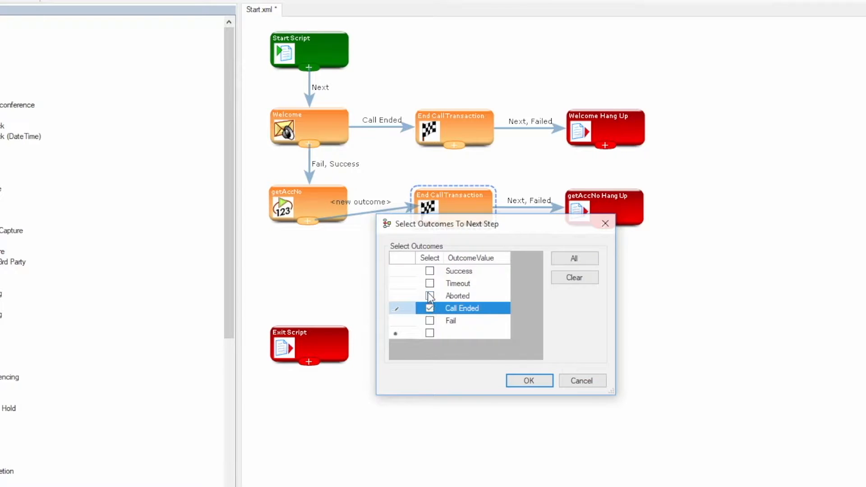
left_click(429, 296)
left_click(528, 380)
Move the Exit Script step further down the canvas and add a Set Field step directly below getAccNo.
left_click(318, 354)
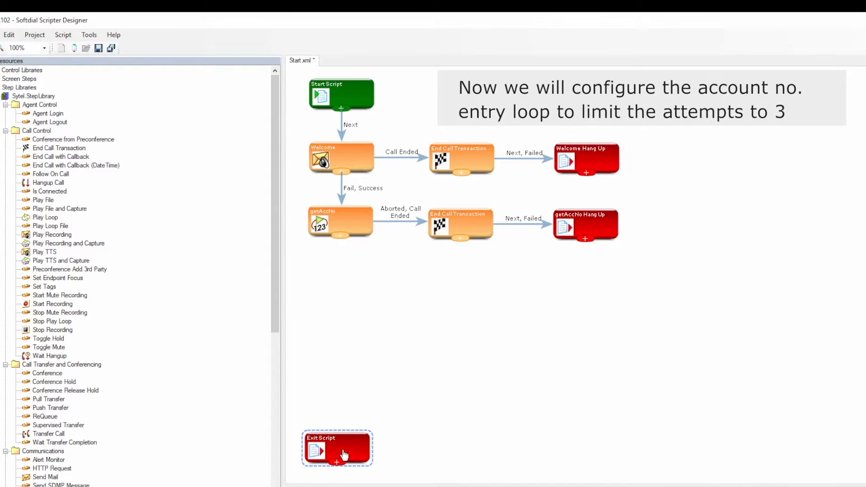
left_click_drag(274, 312, 274, 486)
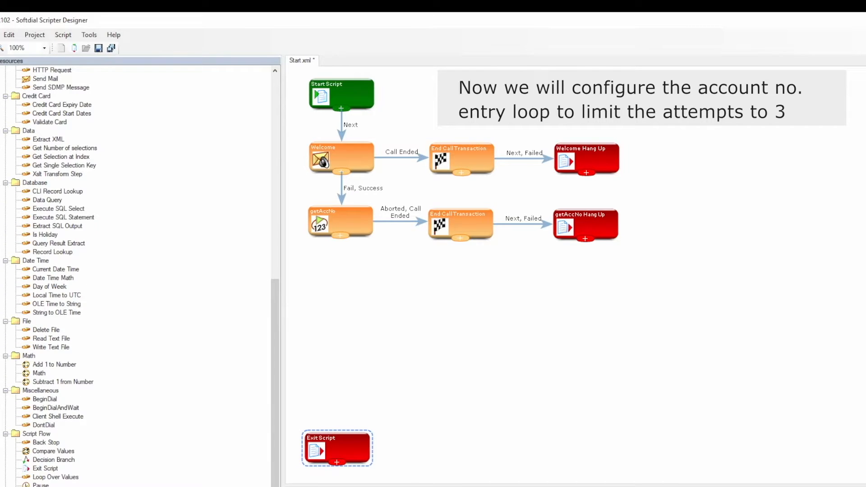
left_click_drag(45, 486, 284, 320)
left_click_drag(340, 278, 340, 277)
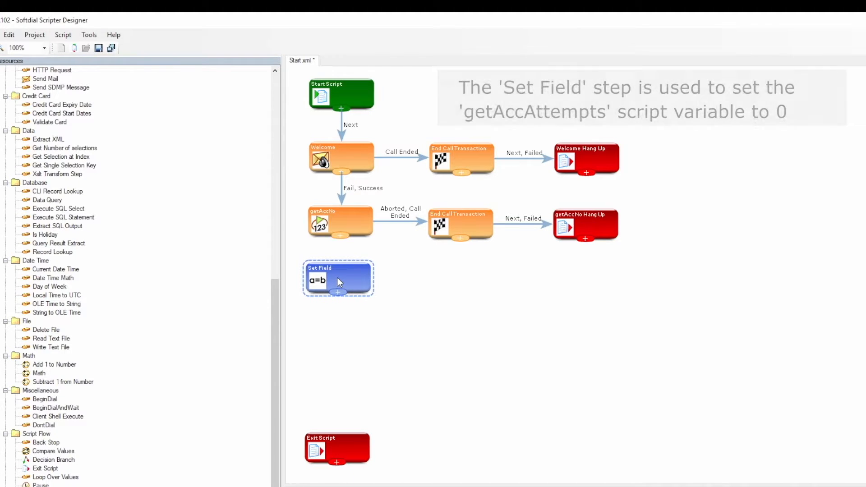
Configure the Set Field step to assign the value 0 to the getAccAttempts script field and apply the settings.
double_click(337, 278)
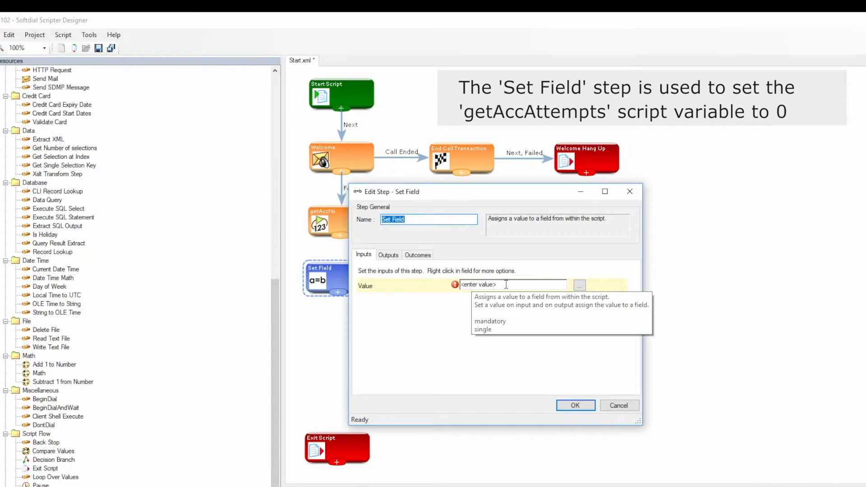
left_click(475, 285)
type("0")
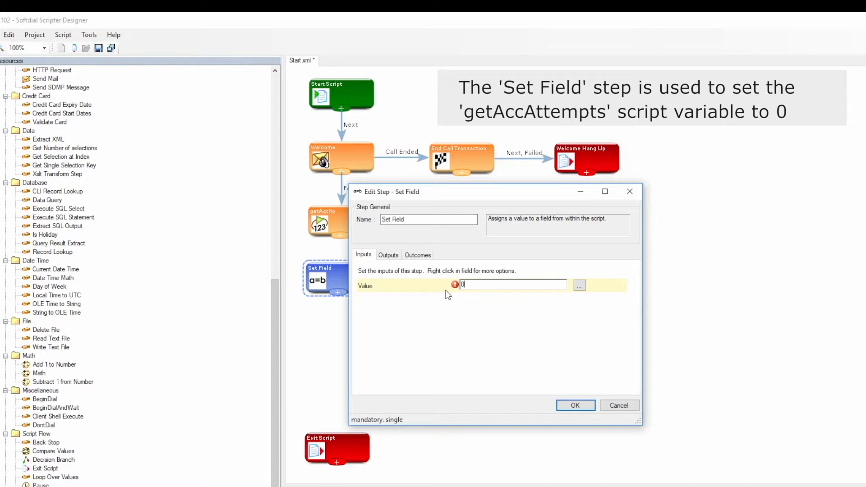
left_click(388, 256)
right_click(498, 285)
mouse_move(564, 304)
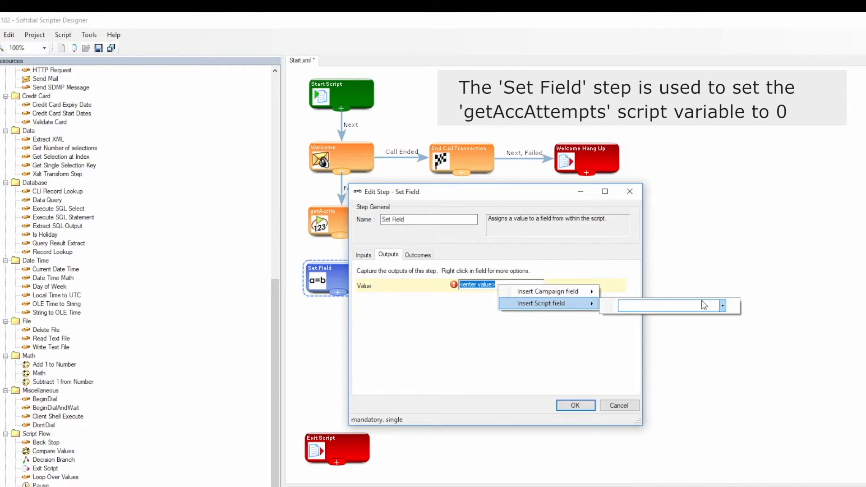
left_click(723, 307)
left_click(682, 327)
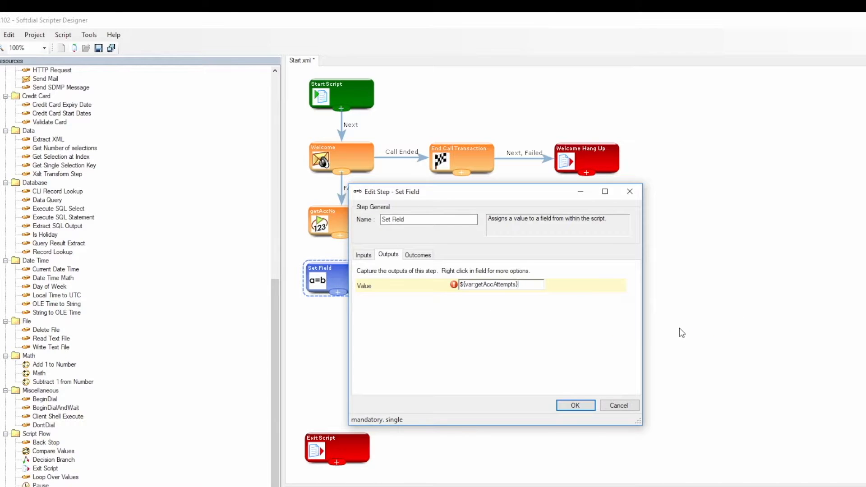
left_click(575, 405)
Rename the Set Field step as getAccNoAttempts = 0.
double_click(318, 278)
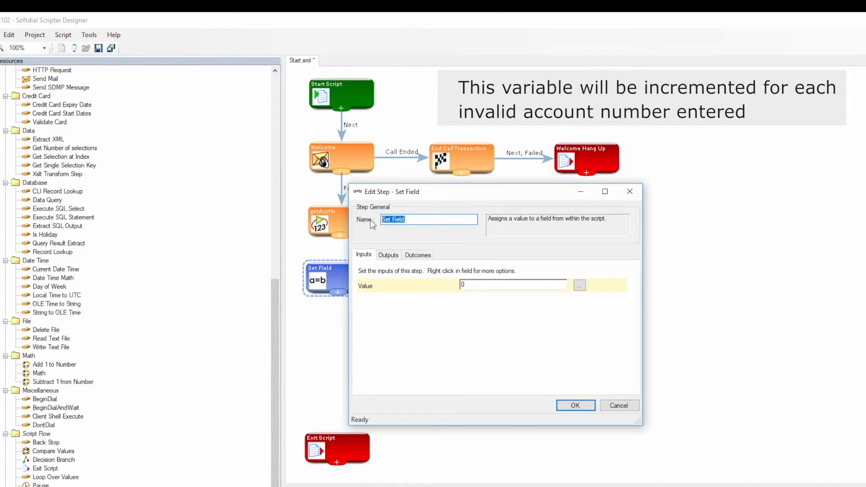
type("getAccNoAttempts = 0")
left_click(578, 408)
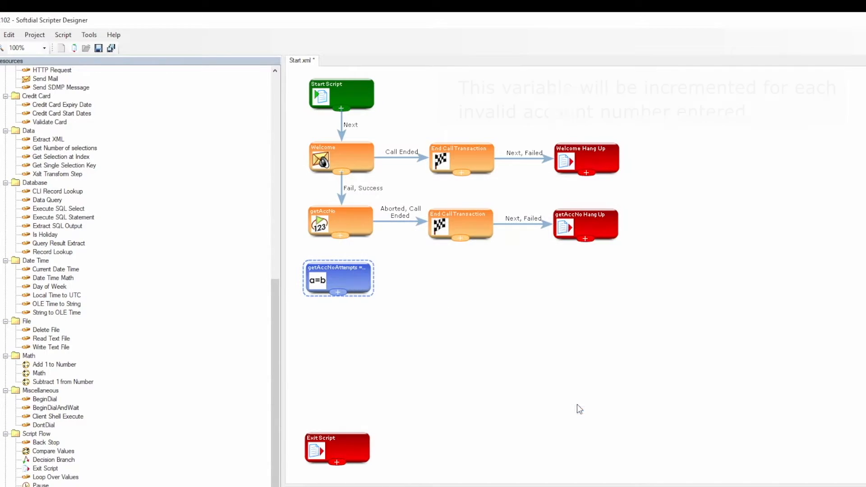
Connect getAccNo to the getAccNoAttempts = 0 step on the Success, Timeout and Fail outcomes.
left_click_drag(340, 236, 338, 278)
left_click(441, 276)
left_click(442, 286)
left_click(441, 297)
left_click(523, 367)
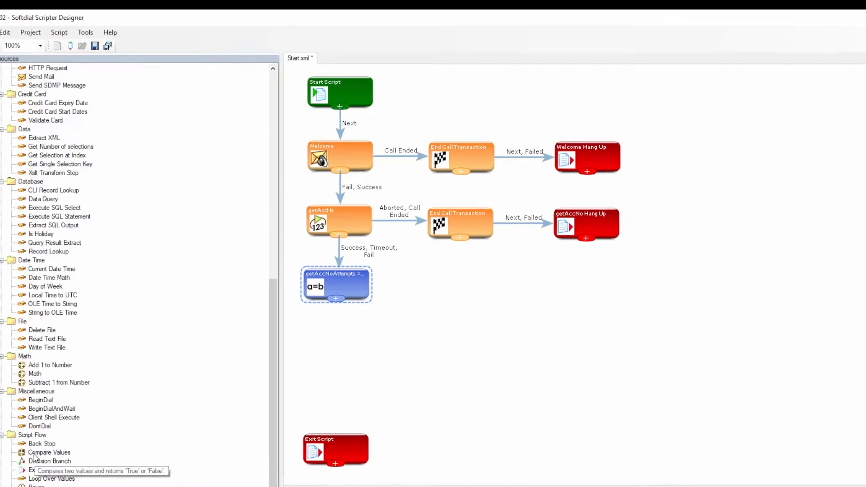
Add a Compare Values step beside getAccNoAttempts = 0 and set its First Value to the getAccAttempts script field.
left_click_drag(34, 457, 457, 281)
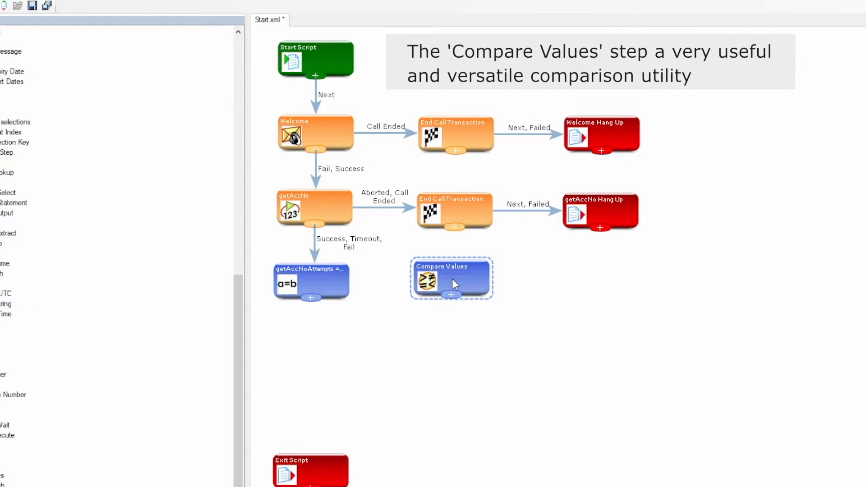
double_click(452, 278)
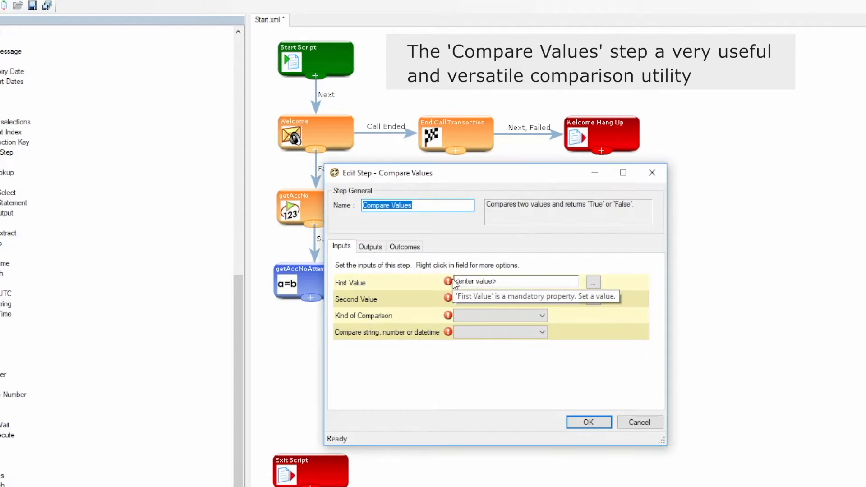
left_click(505, 280)
right_click(504, 281)
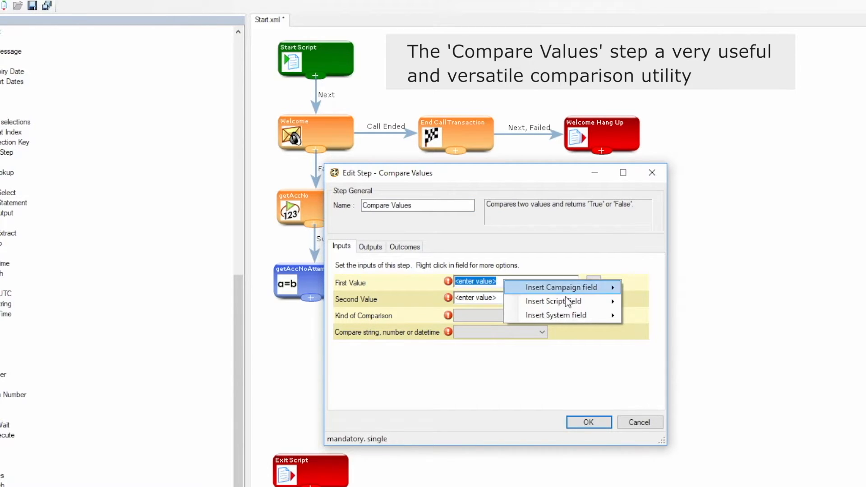
mouse_move(574, 306)
left_click(765, 304)
left_click(704, 327)
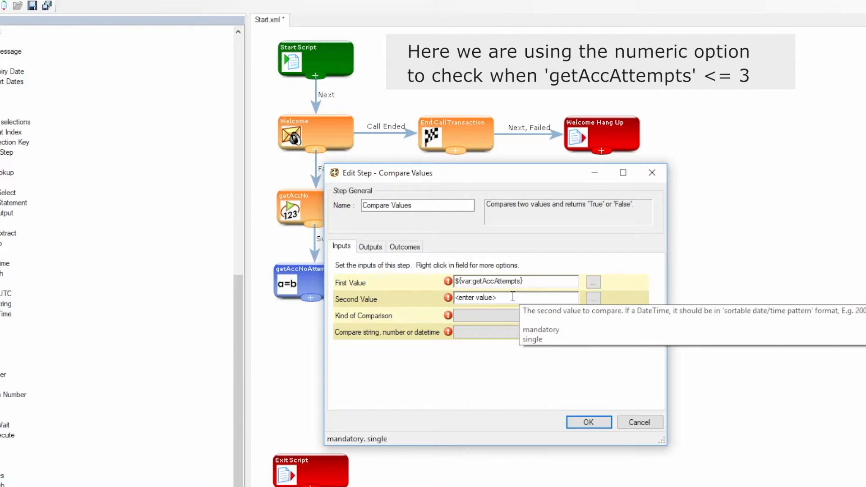
Set the Compare Values step's Second Value to 3, the comparison to less than or equal to, and the type to Numeric.
left_click(510, 296)
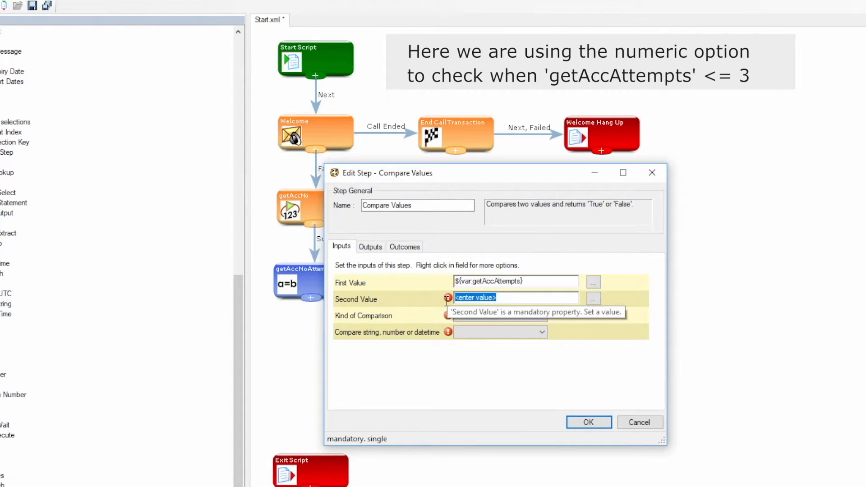
type("3")
left_click(542, 317)
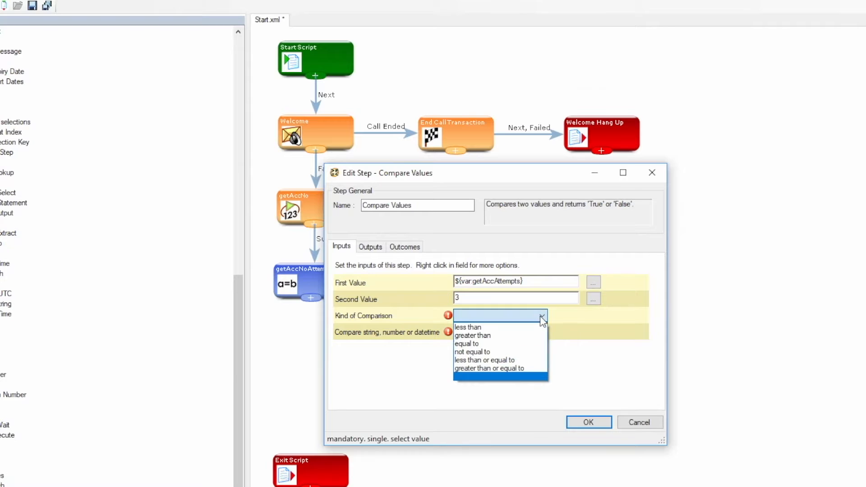
left_click(537, 360)
left_click(542, 333)
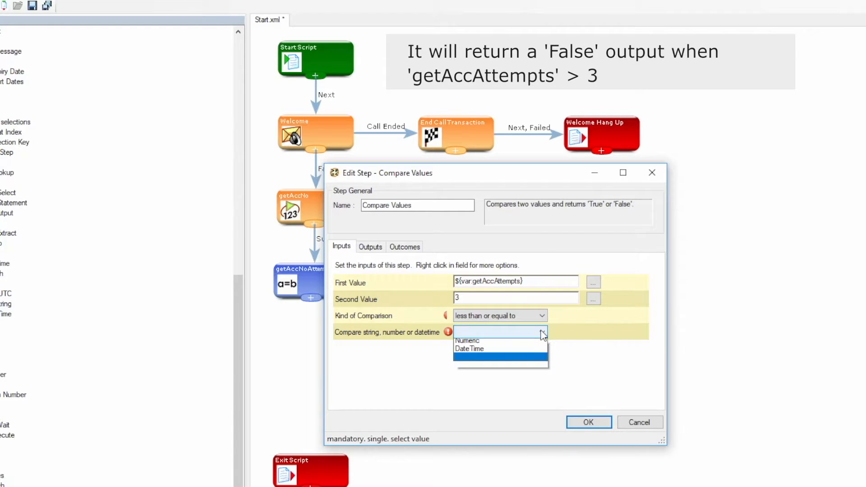
left_click(490, 350)
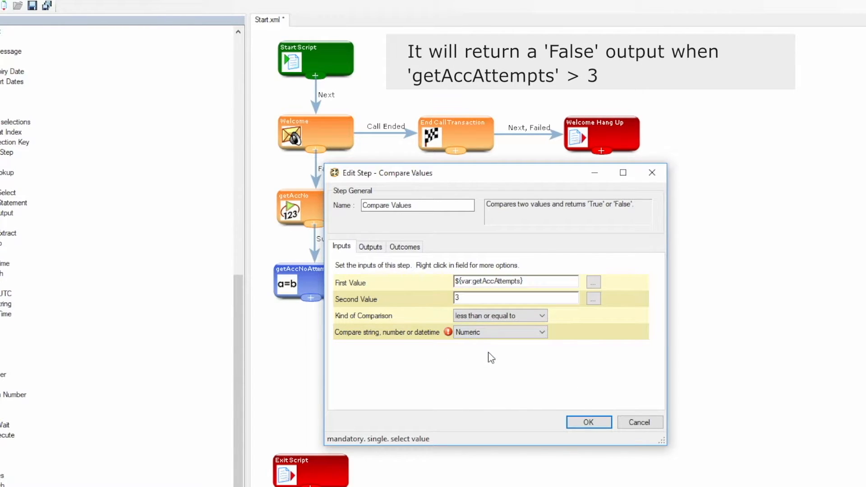
Apply the Compare Values settings and connect the getAccNoAttempts = 0 step to Compare Values on the Next outcome.
left_click(372, 248)
left_click(402, 247)
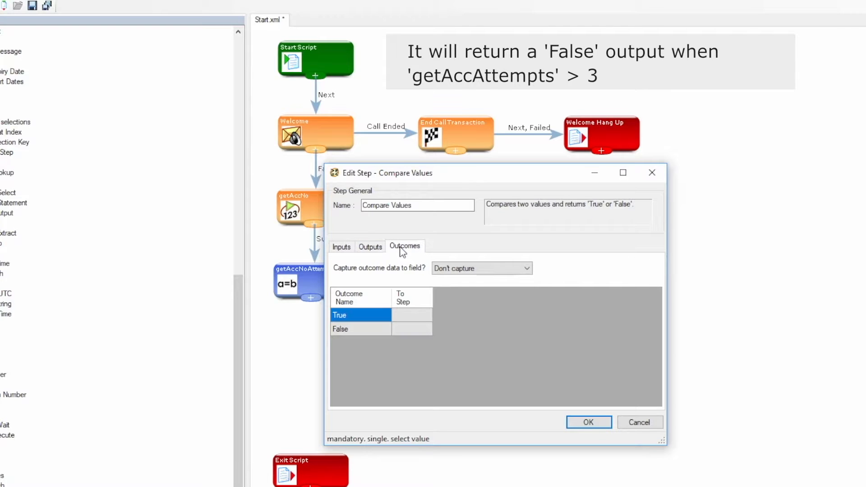
left_click(589, 422)
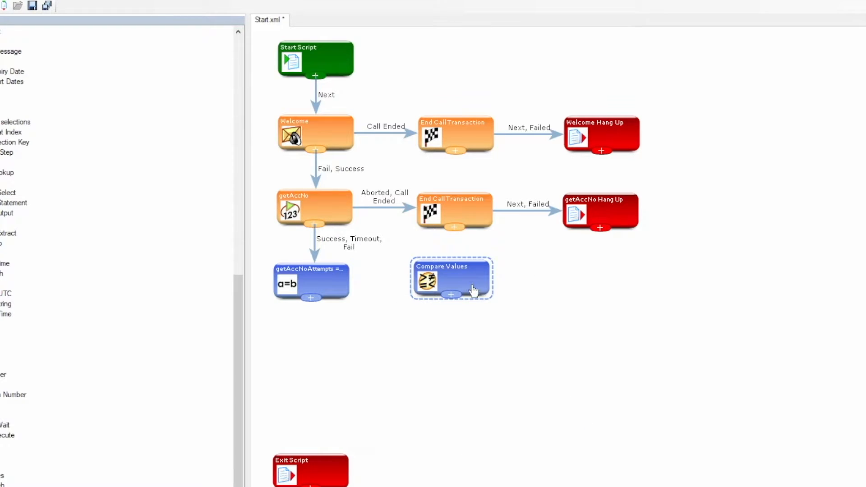
left_click_drag(309, 297, 451, 281)
left_click(526, 373)
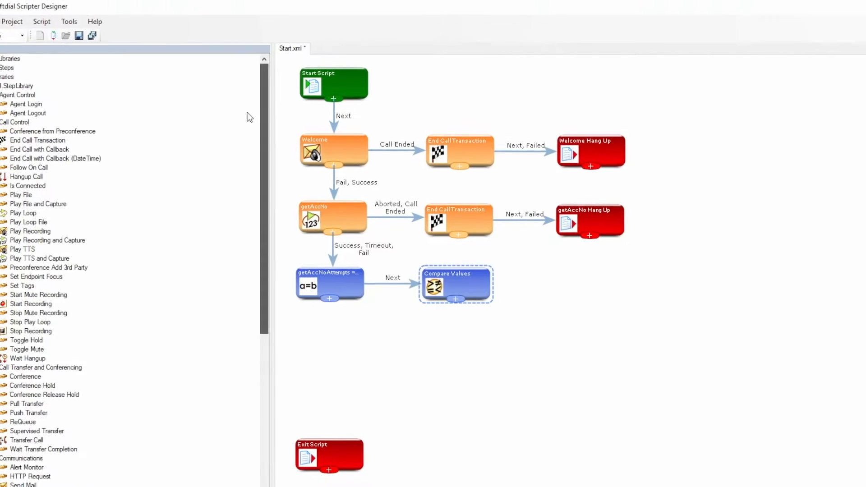
Add a Play Recording step beside Compare Values and connect Compare Values to it on the False outcome.
left_click_drag(30, 231, 592, 288)
left_click(587, 288)
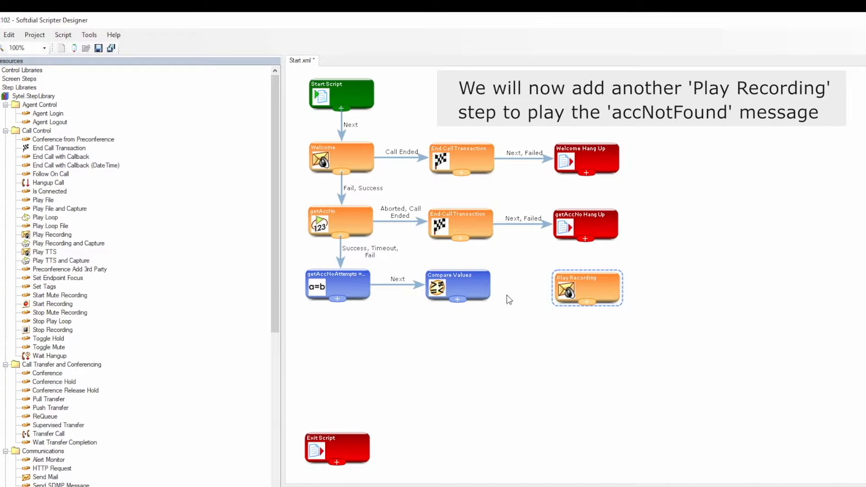
left_click_drag(457, 299, 582, 291)
left_click(441, 288)
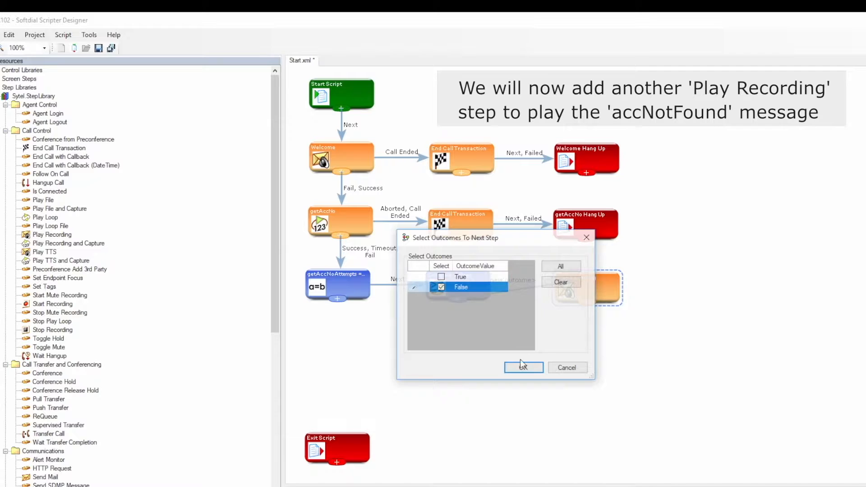
left_click(524, 368)
Set both the name and the Sound Resource Name of the new Play Recording step to accNotFound.
double_click(581, 285)
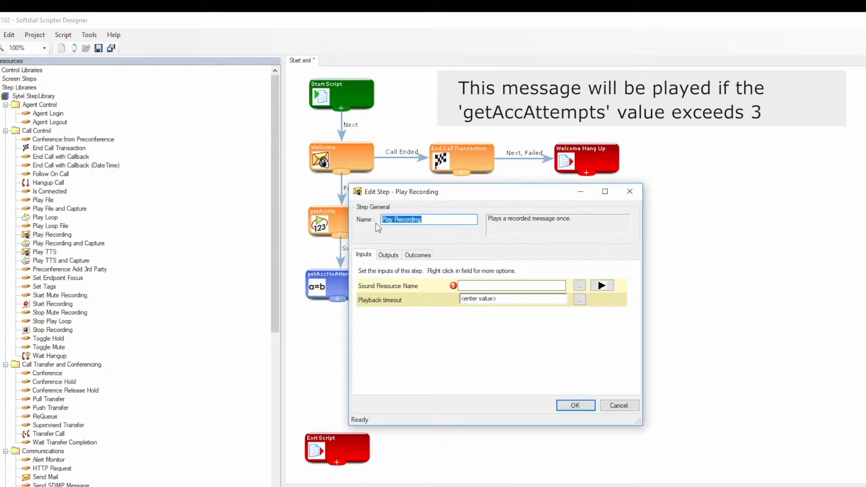
type("accNotFound")
double_click(396, 220)
key("ctrl+c")
left_click(471, 285)
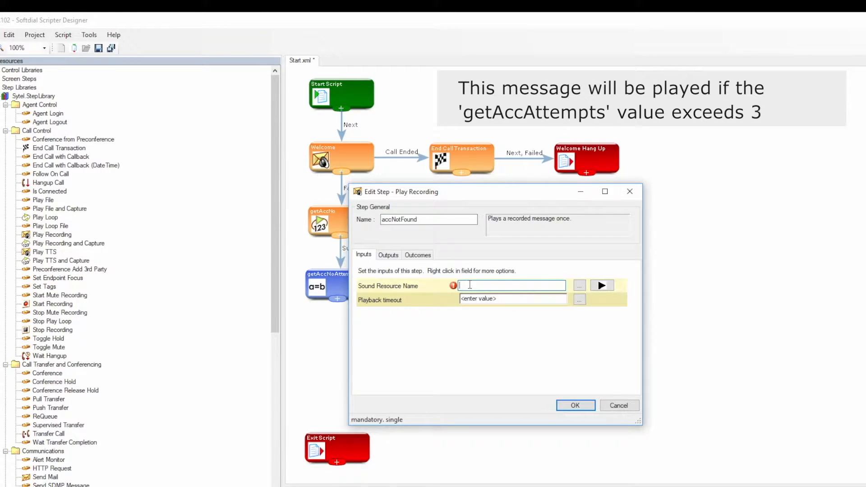
key("ctrl+v")
left_click(581, 406)
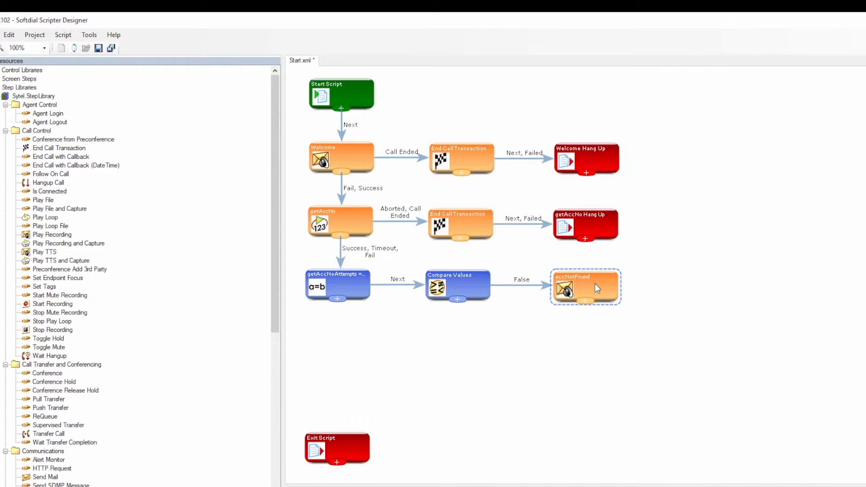
Add a ReQueue step below accNotFound and connect accNotFound to it on the Fail and Success outcomes.
scroll(51, 289, "down", 5)
left_click(48, 289)
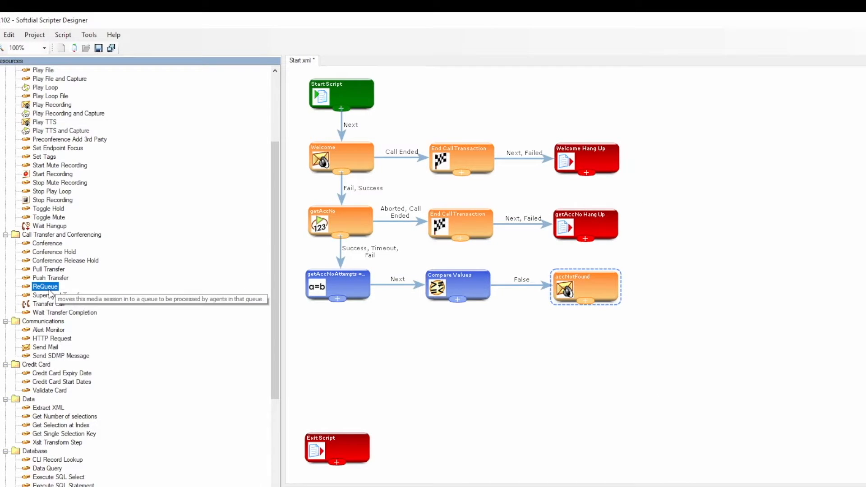
left_click_drag(50, 292, 583, 354)
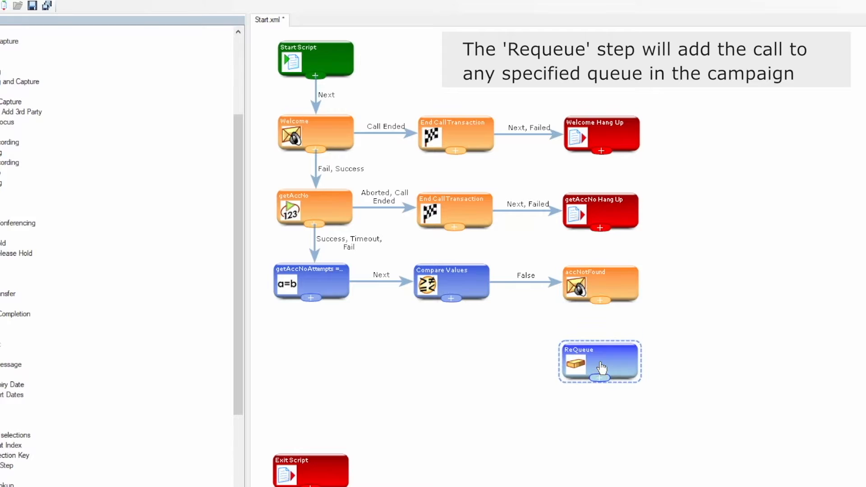
left_click_drag(600, 300, 601, 352)
left_click(431, 272)
left_click(432, 284)
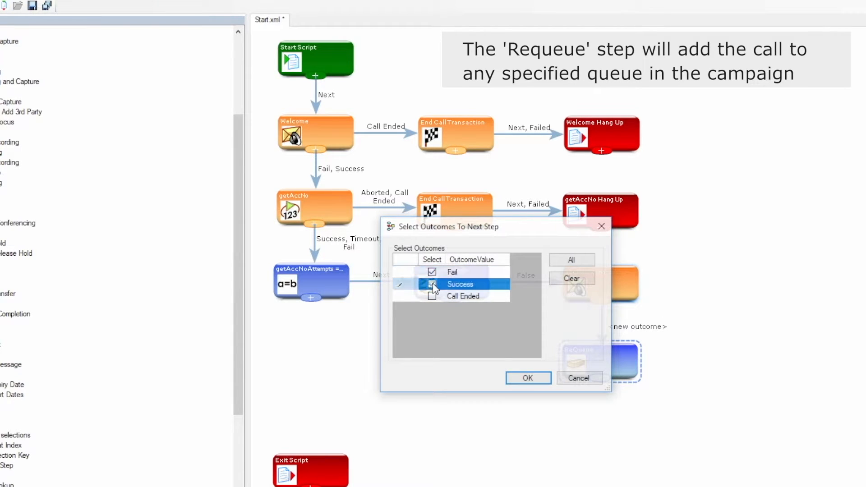
left_click(526, 378)
Set the ReQueue step's Group Address to reception and its Send Call Data to the accNo script field.
double_click(600, 363)
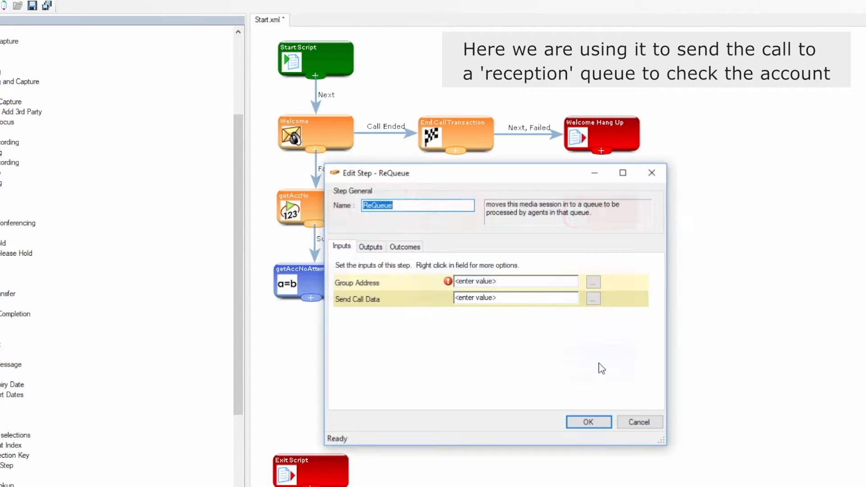
left_click(499, 280)
type("rece")
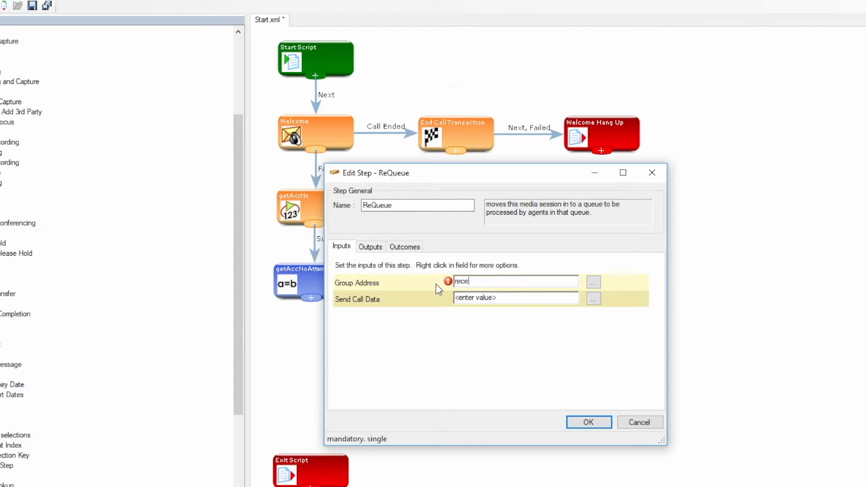
type("ption")
left_click(513, 296)
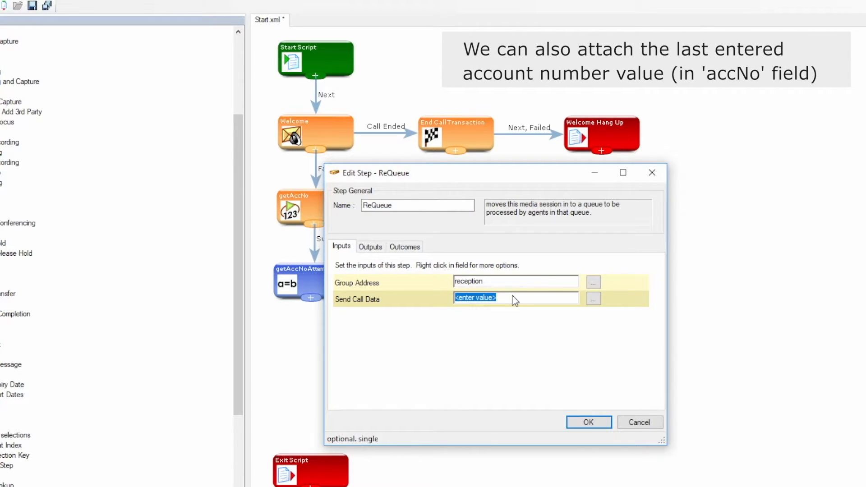
right_click(513, 297)
mouse_move(580, 317)
left_click(773, 320)
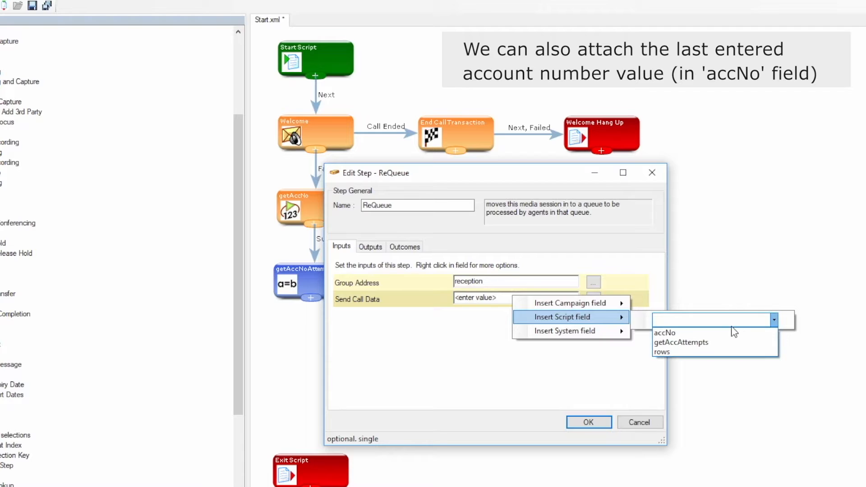
left_click(724, 333)
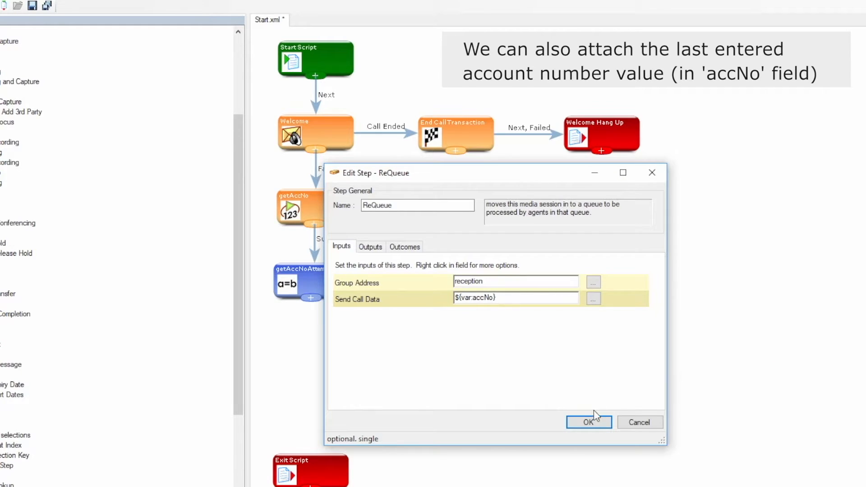
left_click(589, 423)
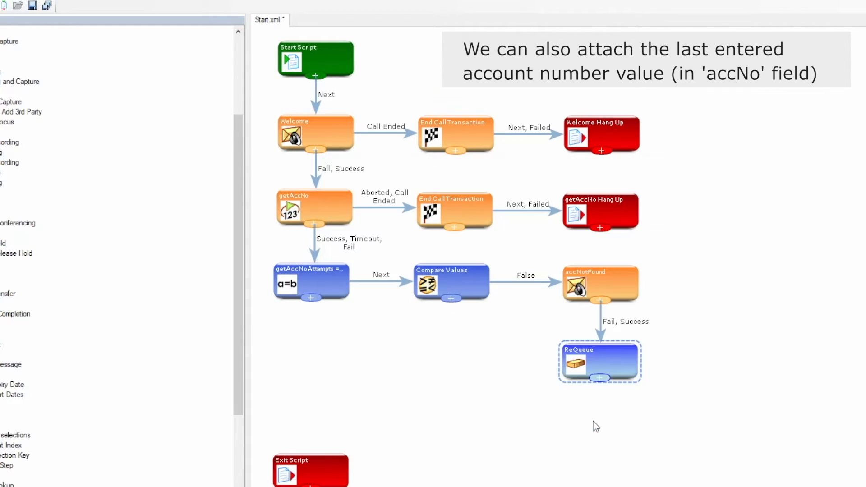
Place Exit Script below ReQueue, connected on the Next and Fail outcomes, and set its name and Exit Code to Requeue reception.
left_click_drag(312, 469, 604, 447)
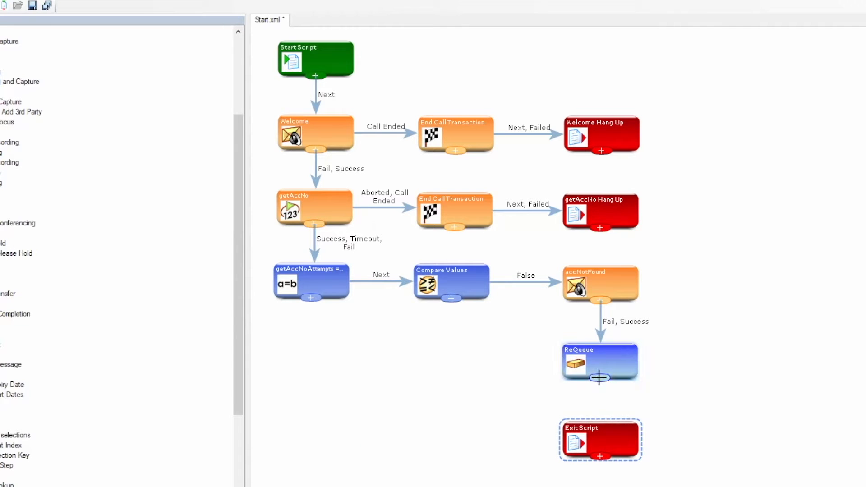
left_click_drag(600, 377, 600, 435)
left_click(522, 377)
type("Requeue reception")
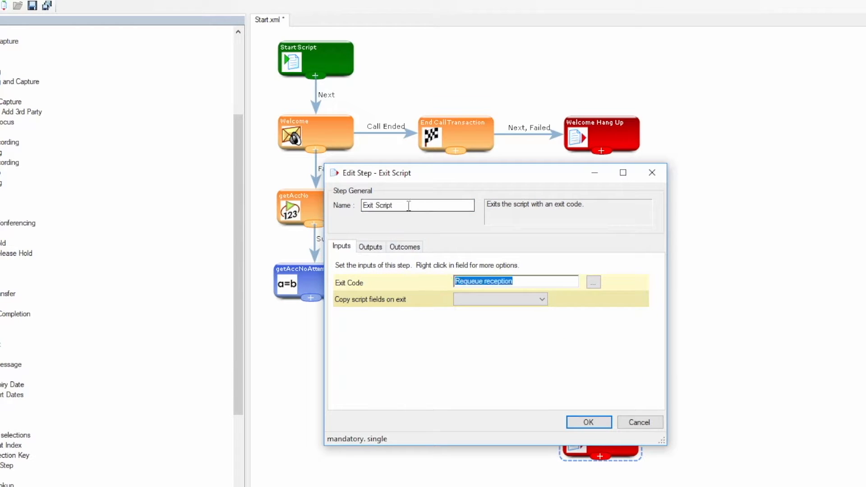
key("Return")
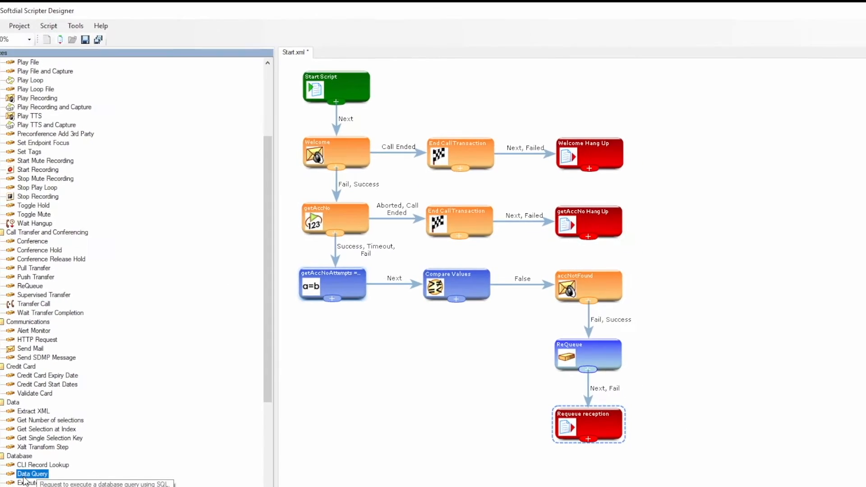
Add a Data Query step below getAccNoAttempts with the Query Text SELECT 1 FROM accounts where AccountNum =${var:accNo};.
left_click_drag(9, 485, 332, 348)
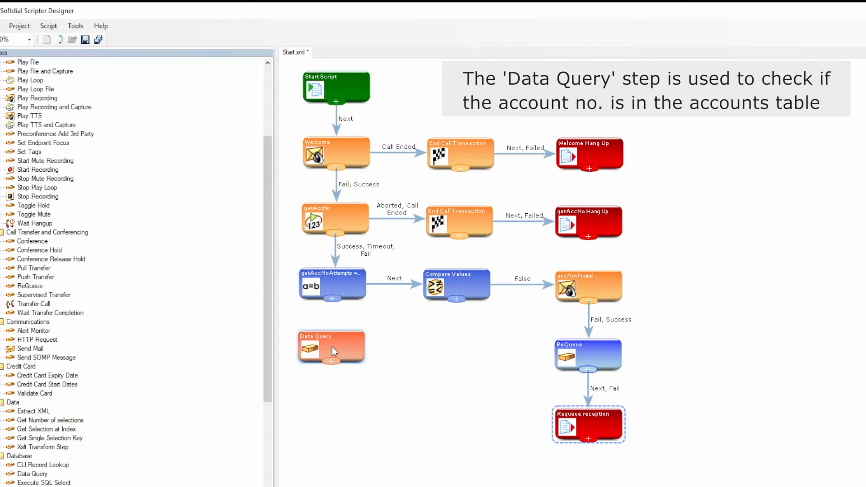
double_click(334, 348)
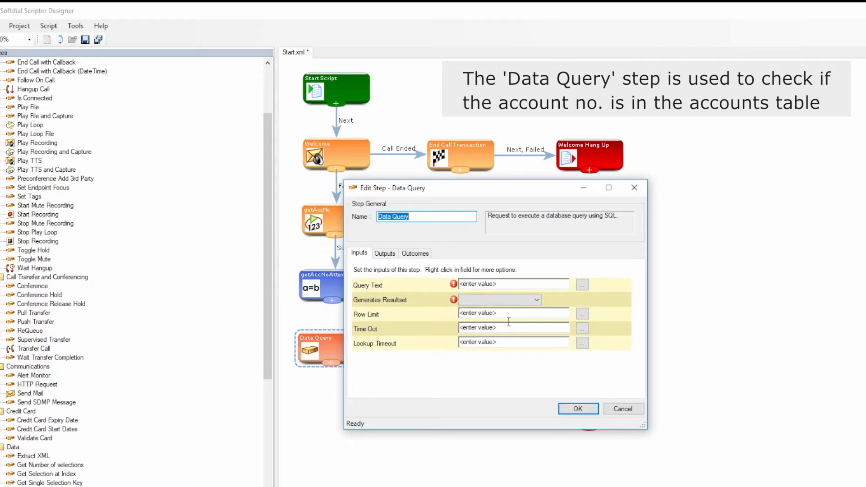
left_click(581, 284)
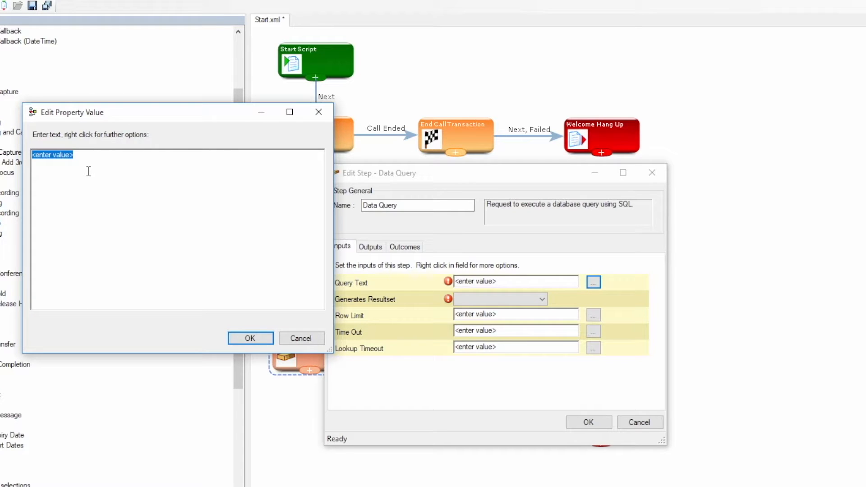
type("SELECT 1 FROM accounts where AccountNum =${var:accNo};")
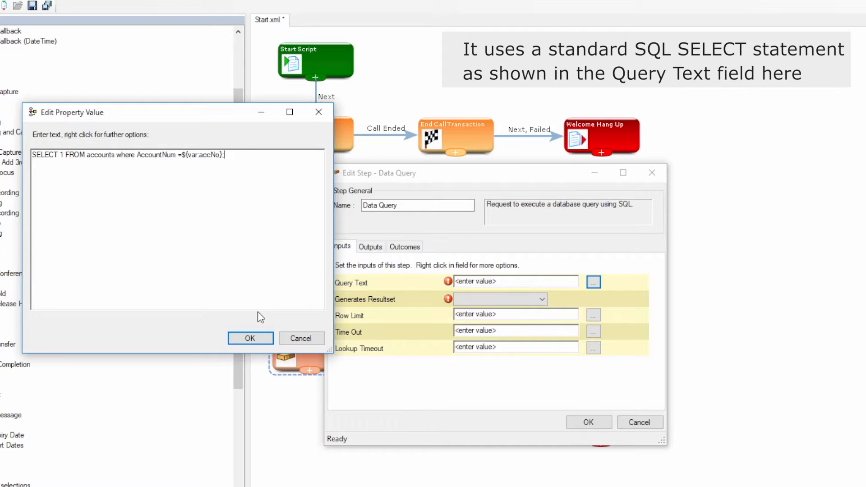
left_click(250, 338)
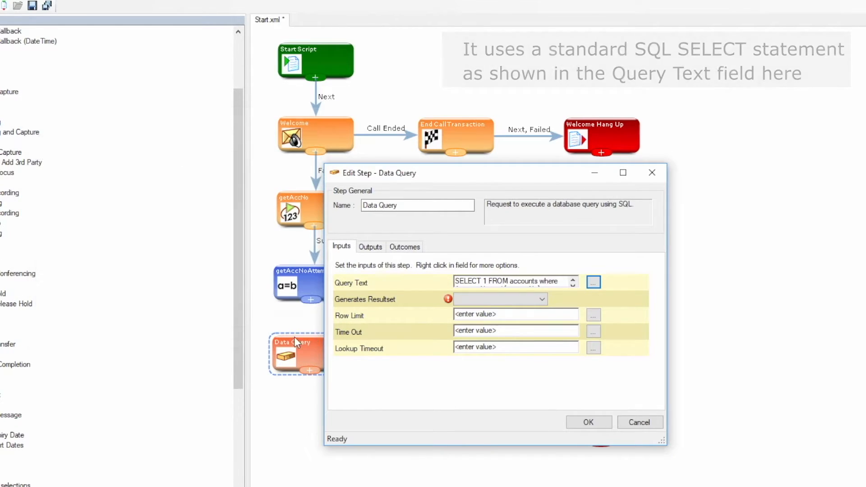
Set the Data Query's Generates Resultset to No and store its Result Rows output in the rows script field.
left_click(542, 299)
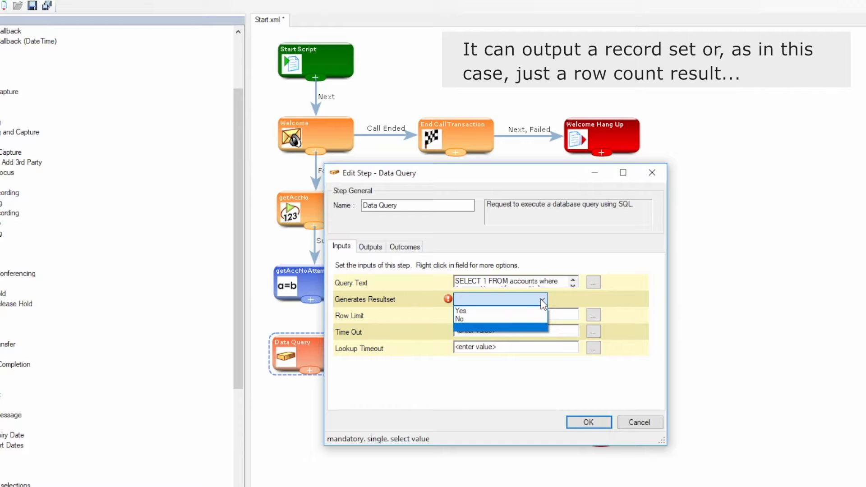
left_click(518, 317)
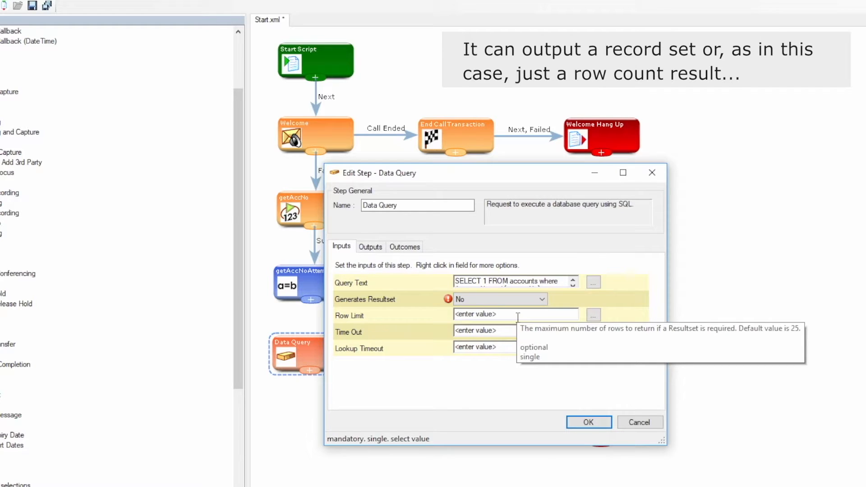
left_click(373, 248)
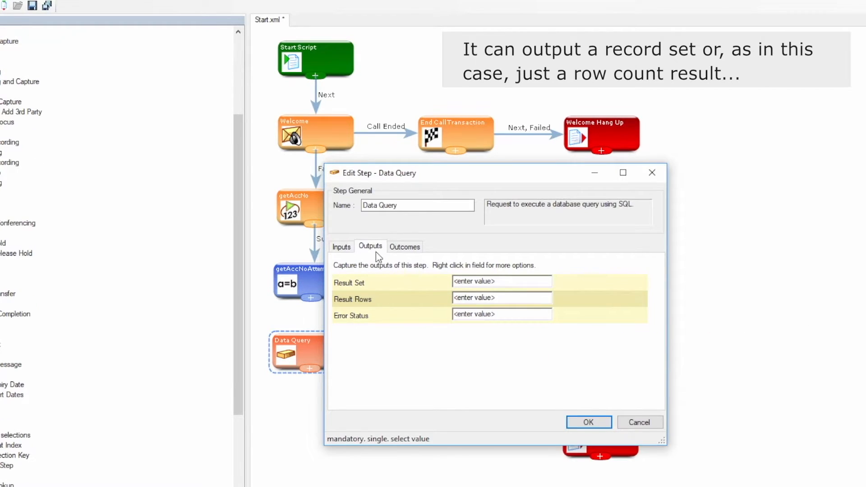
right_click(479, 298)
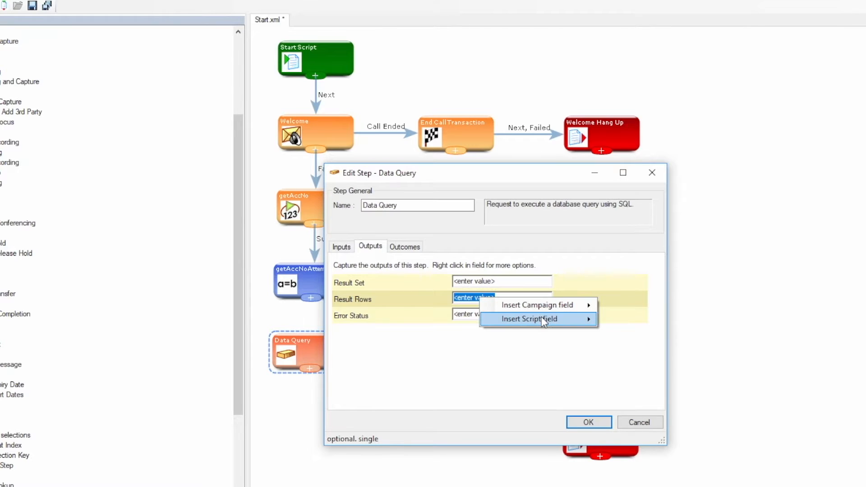
mouse_move(541, 317)
left_click(741, 321)
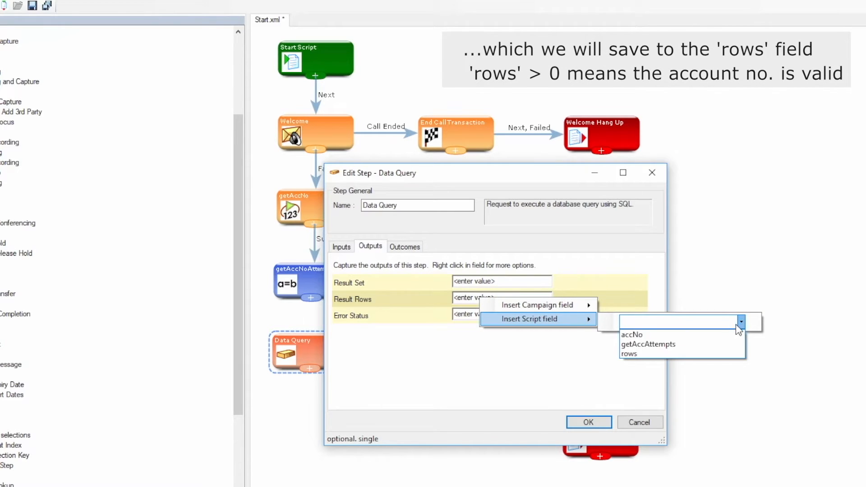
left_click(667, 354)
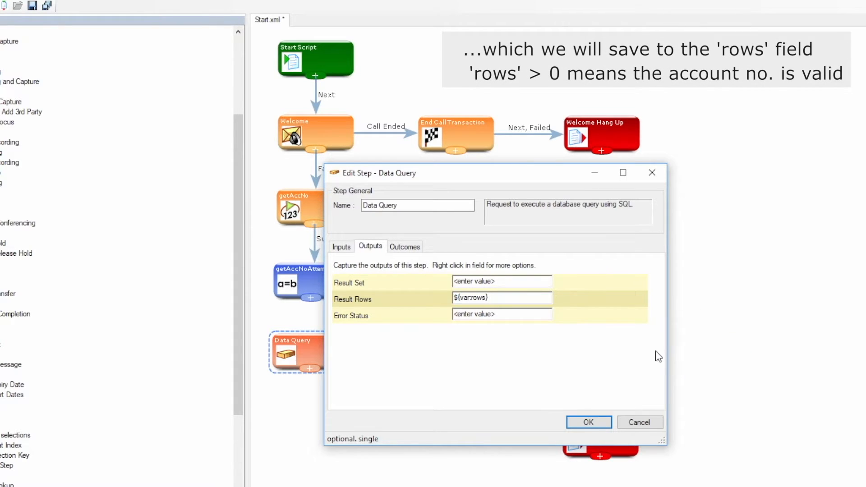
left_click(588, 420)
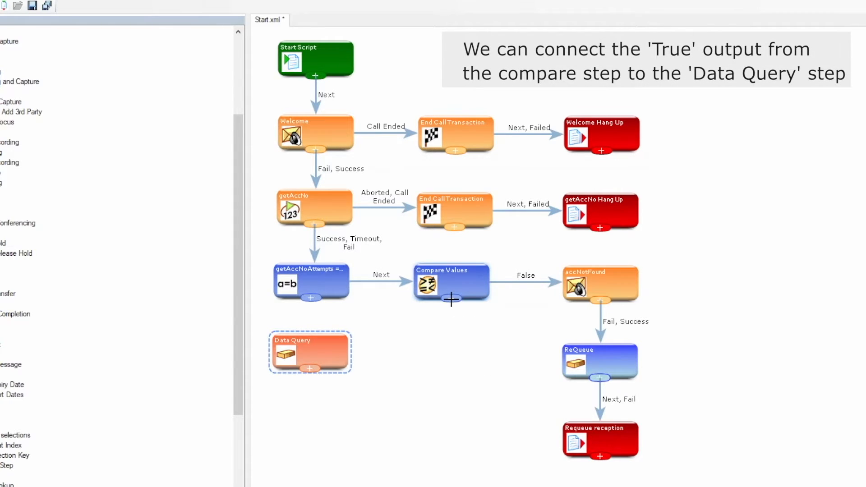
Connect Compare Values to Data Query on the True outcome and place a copy of Compare Values below Data Query.
left_click_drag(451, 298, 339, 334)
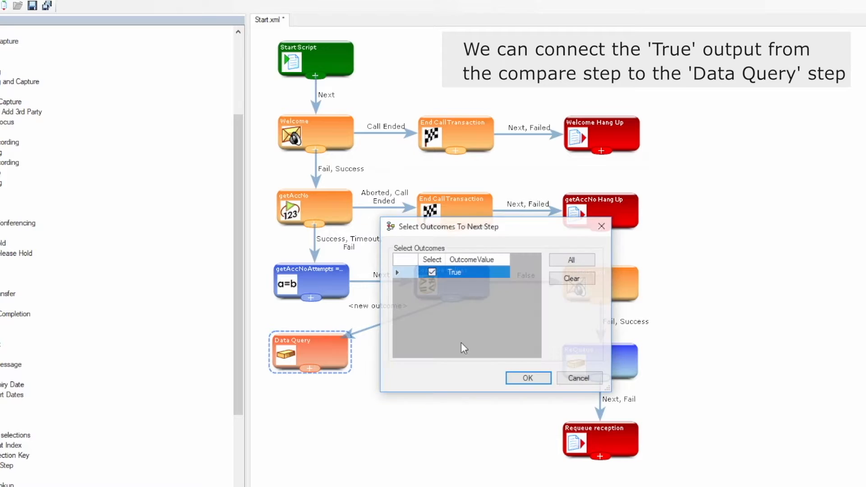
left_click(527, 378)
left_click(456, 284)
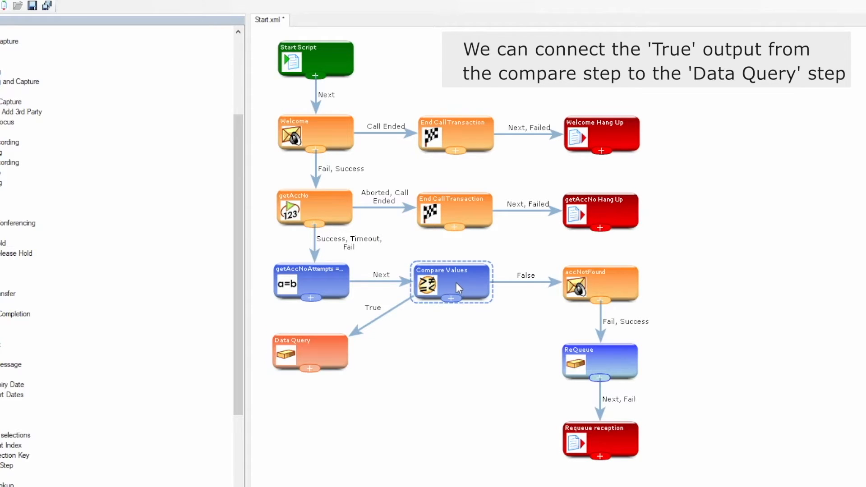
left_click_drag(457, 282, 313, 423)
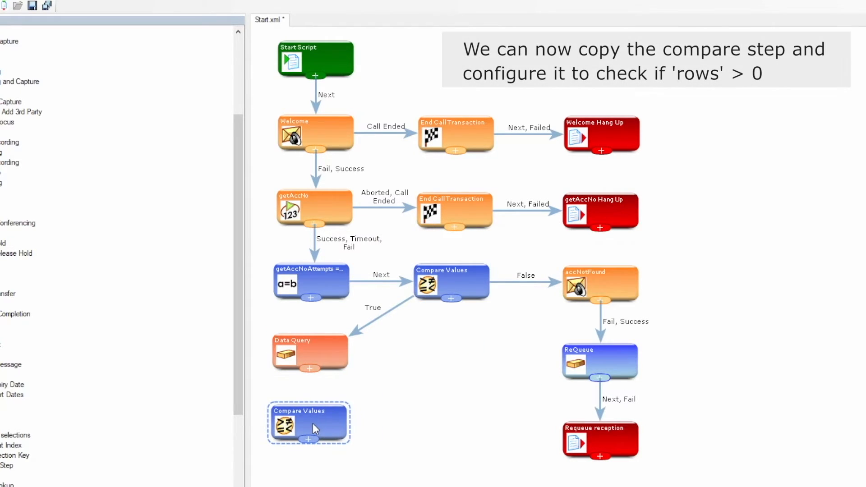
Set the copied Compare Values step to check that the rows script field is greater than or equal to 1.
left_click(507, 281)
right_click(508, 283)
mouse_move(564, 303)
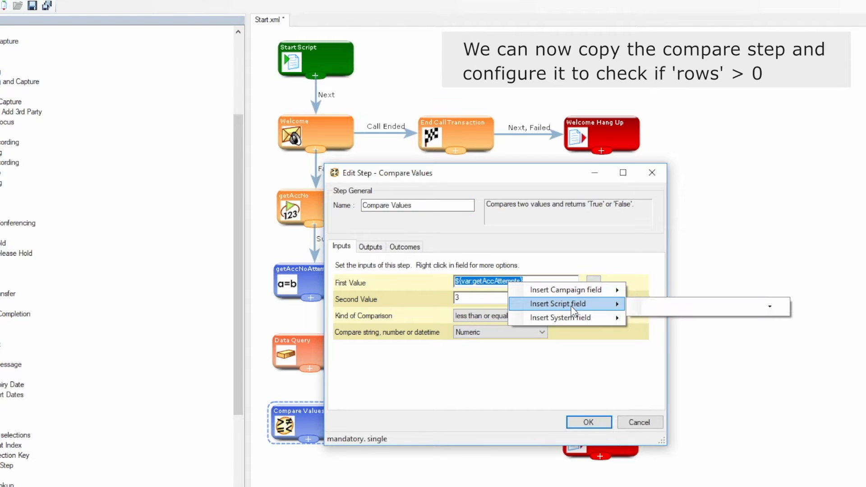
left_click(769, 310)
left_click(658, 338)
double_click(464, 298)
type("1")
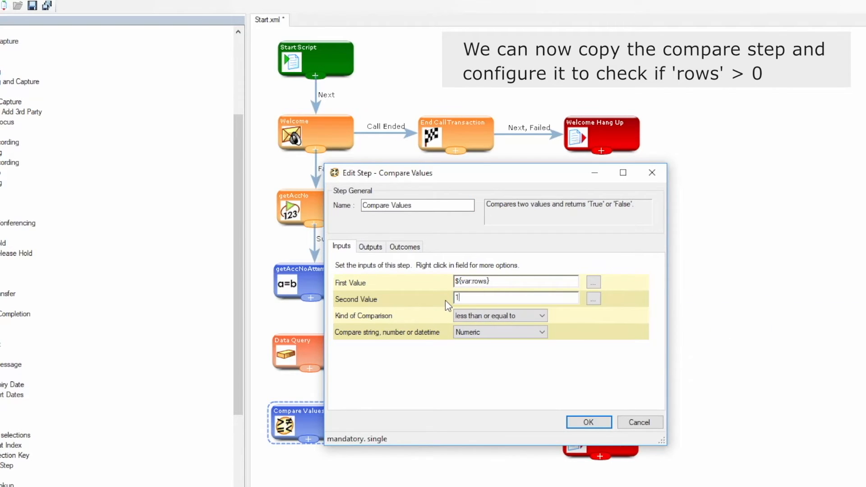
left_click(542, 317)
left_click(514, 368)
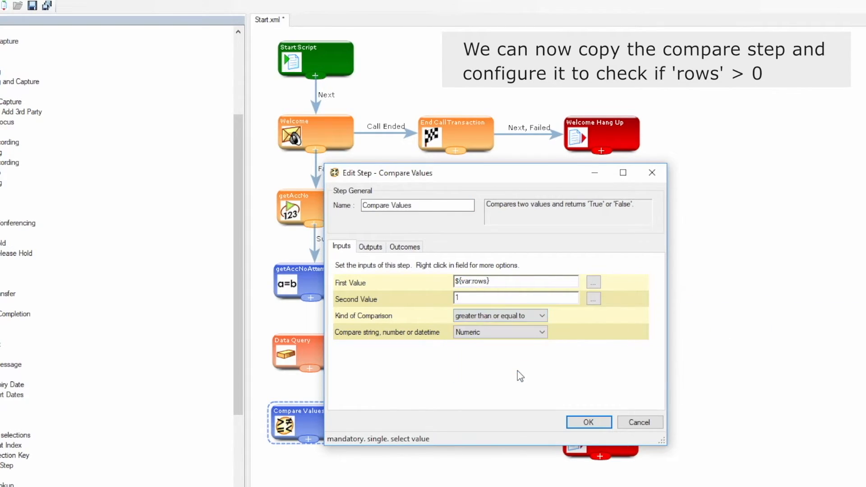
Rename the copied Compare Values step as "rows >= 1?" and apply its settings.
left_click_drag(411, 205, 334, 205)
type("rows >")
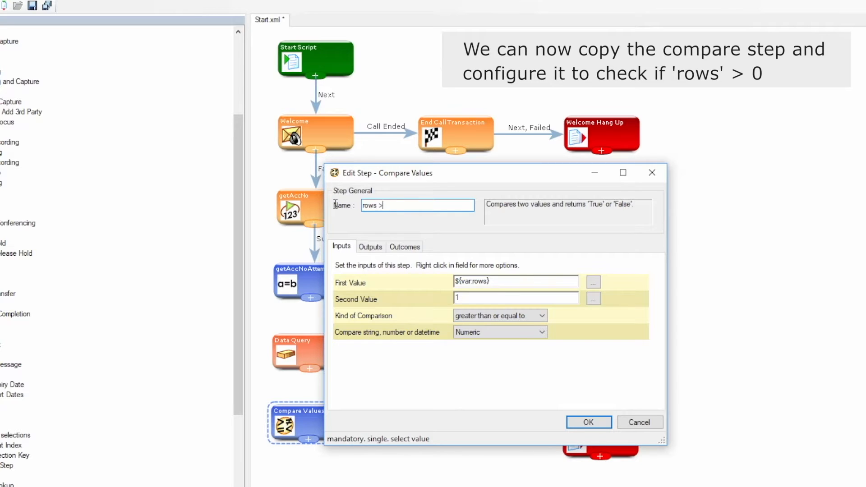
type("= 1?")
left_click(588, 422)
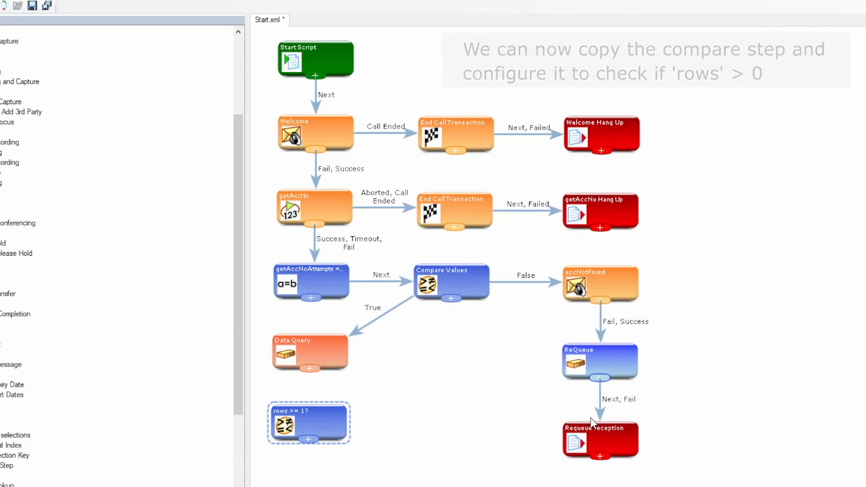
Connect Data Query to the "rows >= 1?" step on the Next and Fail outcomes.
left_click_drag(308, 369, 310, 422)
left_click(431, 272)
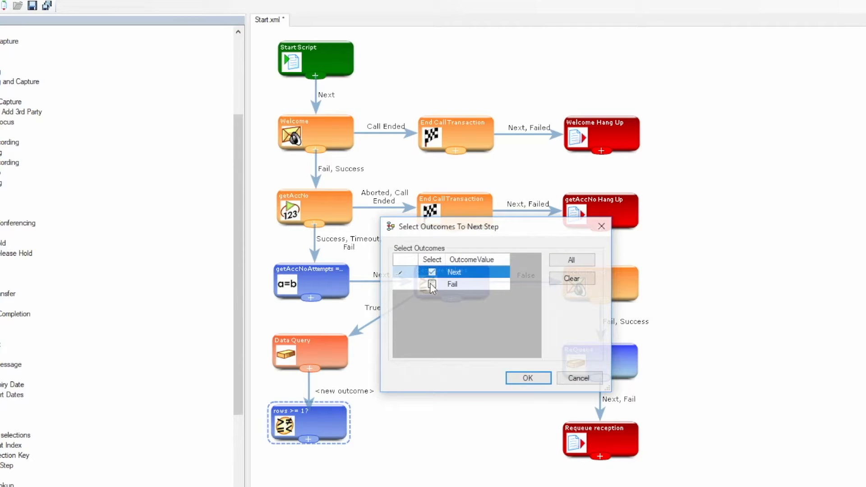
left_click(432, 283)
left_click(528, 377)
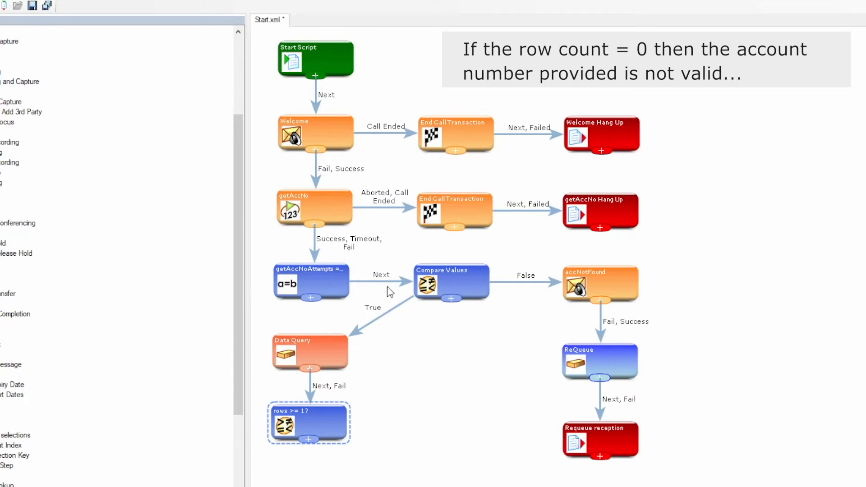
Add a Play Recording step beside "rows >= 1?" with both its name and Sound Resource Name set to reenterAccNo.
left_click_drag(18, 92, 449, 433)
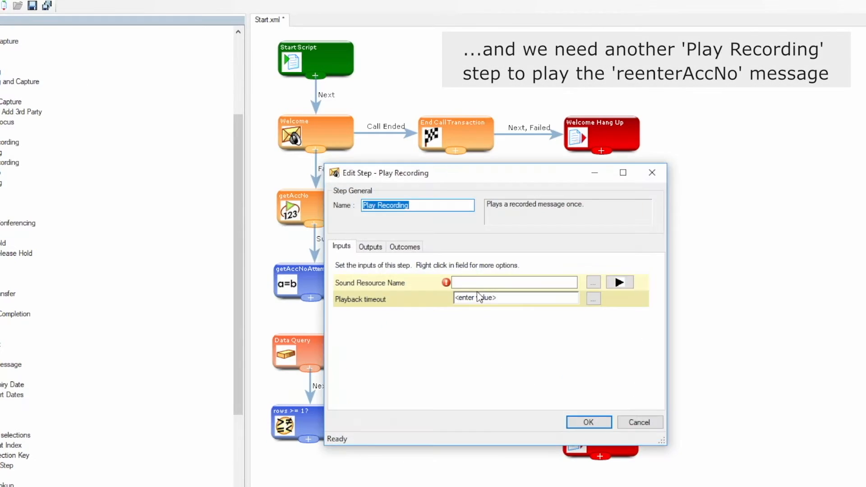
left_click(474, 282)
type("re")
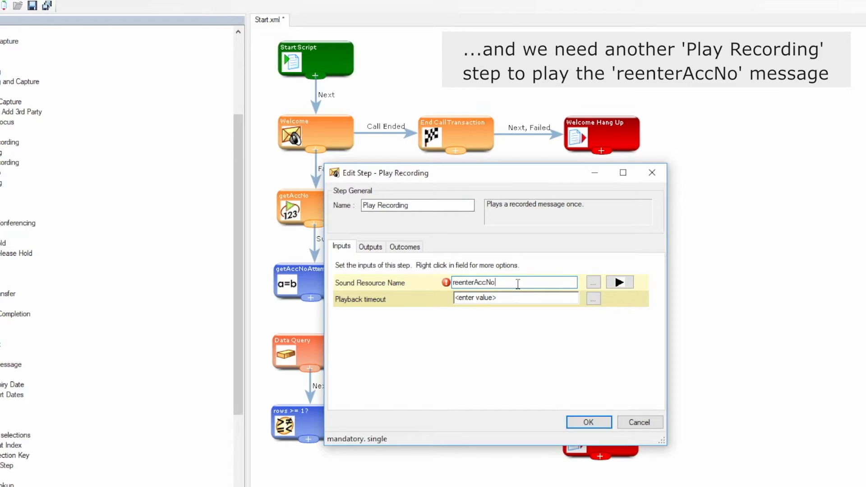
type("enterAccNo")
double_click(518, 283)
key("ctrl+c")
left_click_drag(451, 206, 357, 208)
key("ctrl+v")
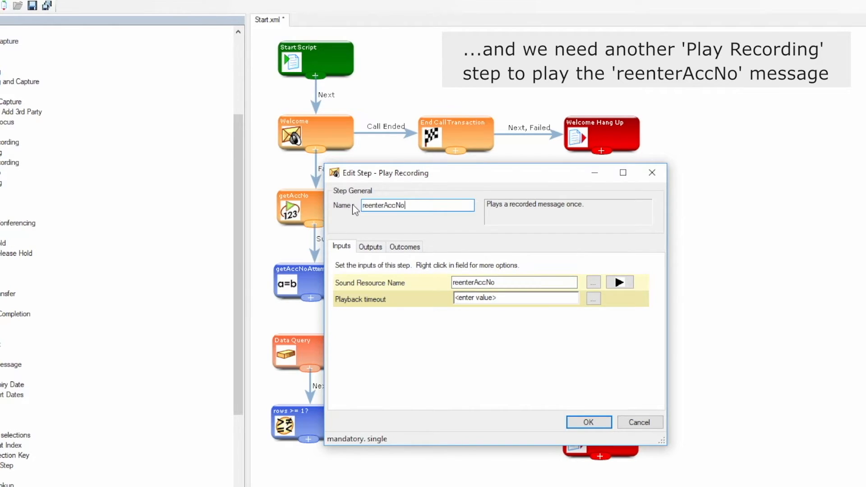
left_click(589, 422)
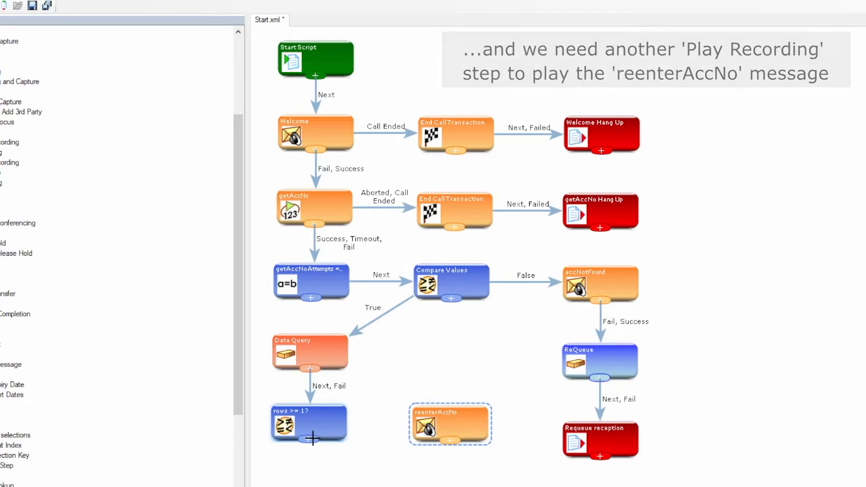
Connect the "rows >= 1?" step to reenterAccNo on the False outcome.
left_click_drag(309, 438, 424, 427)
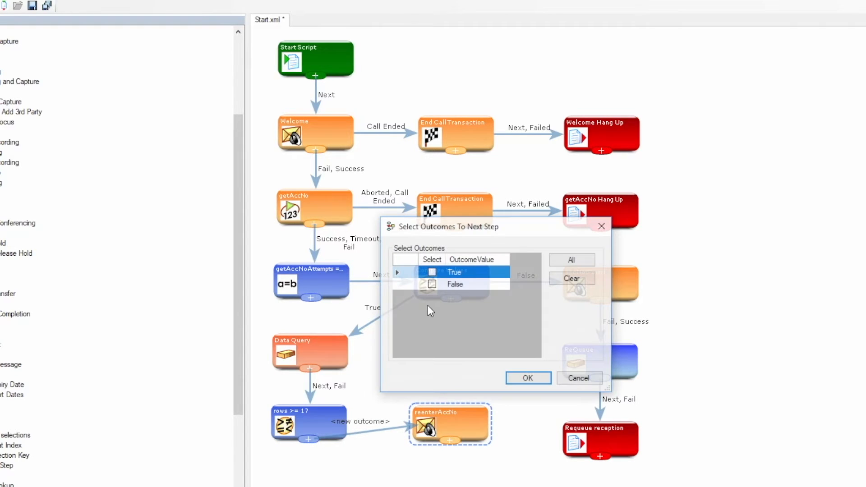
left_click(433, 284)
left_click(528, 379)
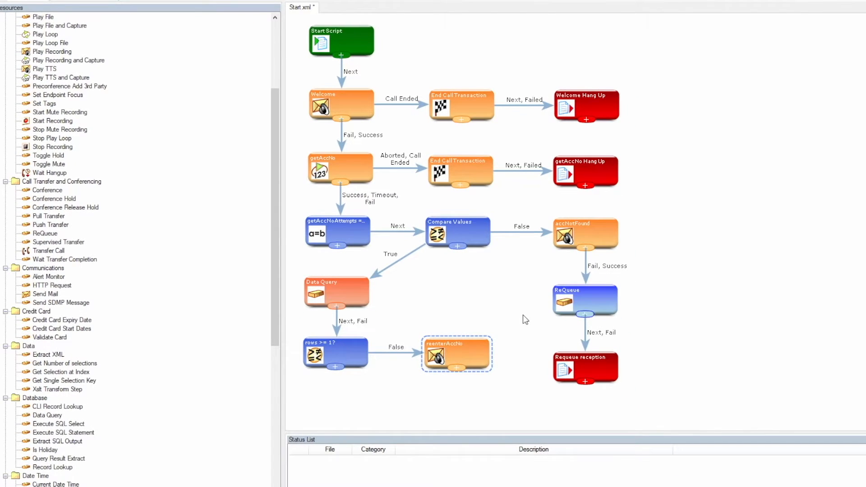
Add an Add 1 to Number step above reenterAccNo and connect reenterAccNo to it on the Fail and Success outcomes.
left_click_drag(276, 283, 195, 383)
left_click(37, 433)
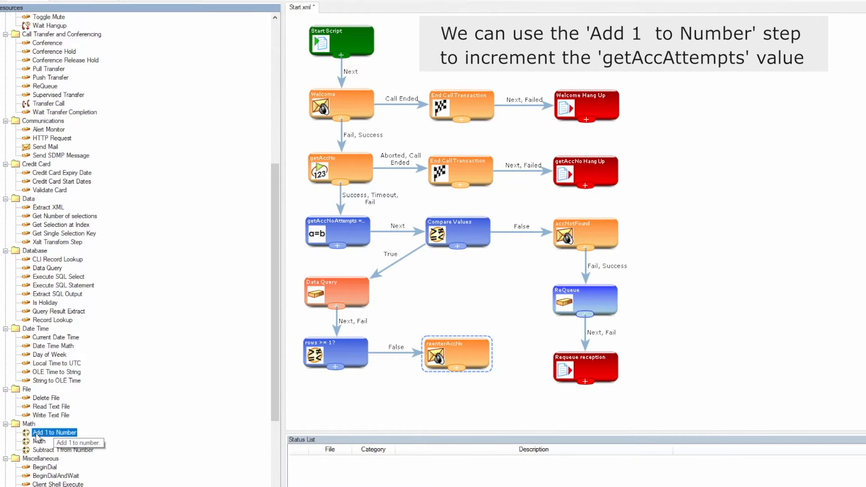
left_click_drag(37, 433, 458, 291)
left_click_drag(457, 367, 460, 306)
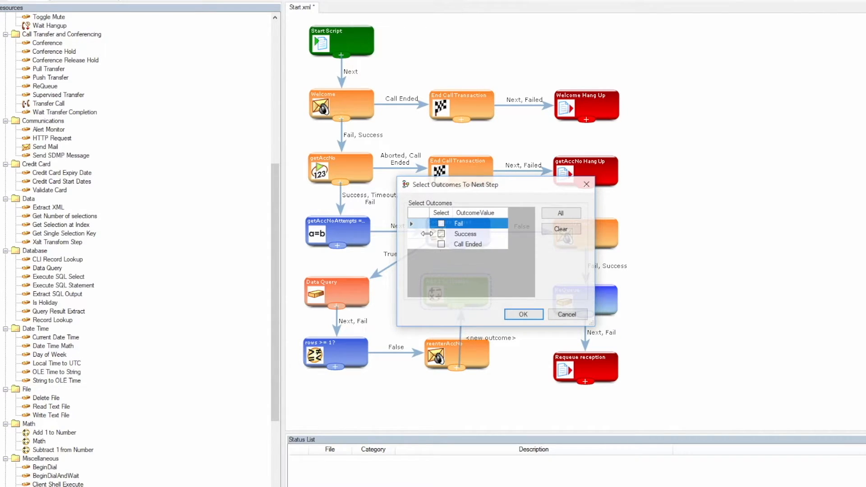
left_click(442, 224)
left_click(441, 234)
left_click(528, 311)
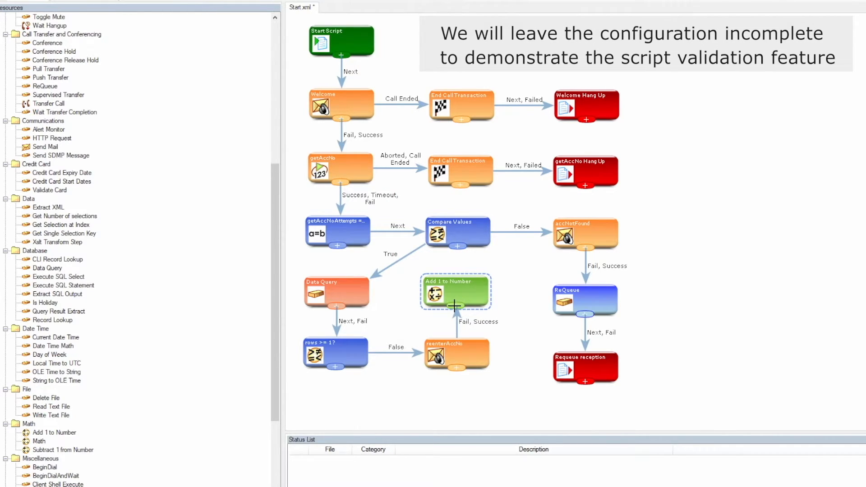
Connect Add 1 to Number to the Compare Values step on the Error and OK outcomes.
left_click_drag(455, 305, 458, 244)
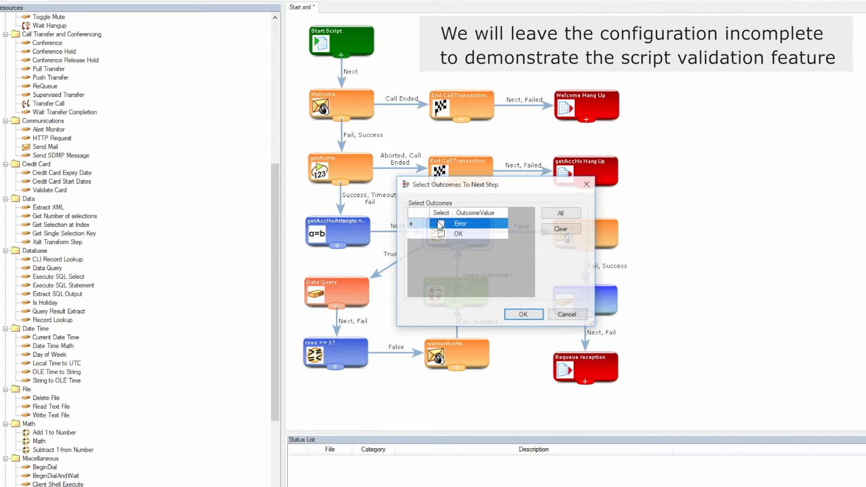
left_click(441, 224)
left_click(441, 233)
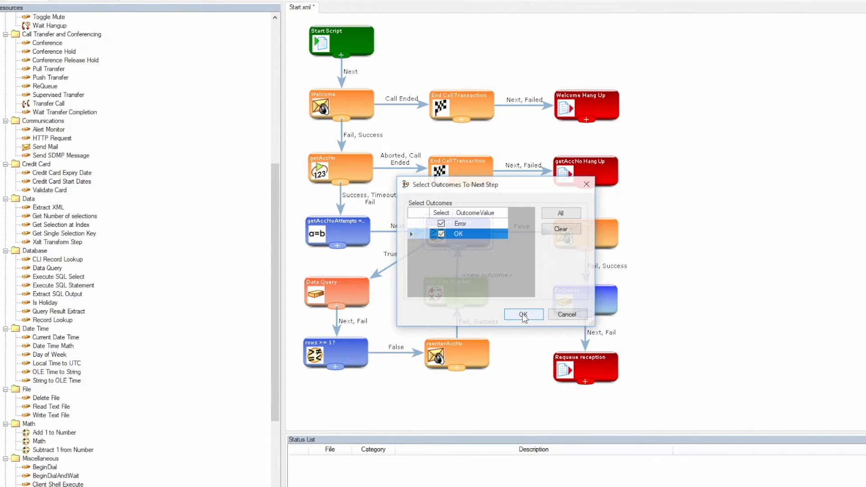
left_click(522, 315)
Place a copied ReQueue step with Group Address agents below "rows >= 1?" and link it on the True outcome.
left_click_drag(588, 298, 347, 426)
double_click(345, 418)
left_click(456, 234)
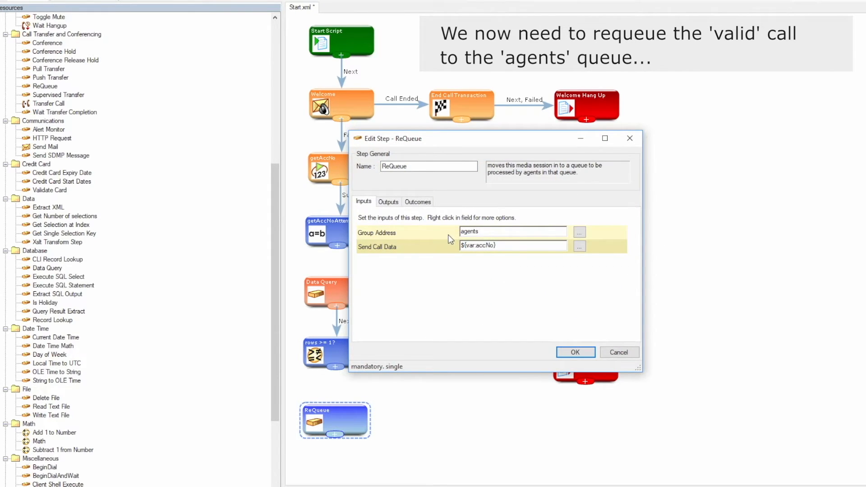
left_click(575, 352)
left_click_drag(335, 367, 335, 410)
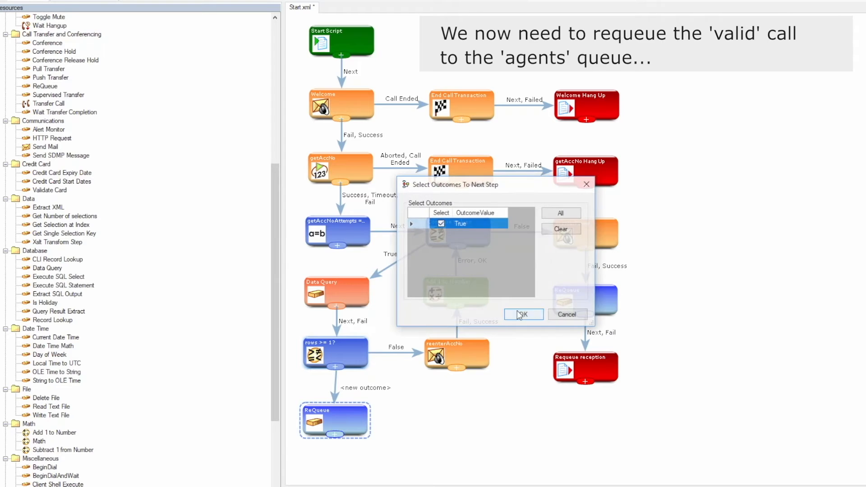
left_click(521, 314)
Copy the Requeue reception exit step below the agents ReQueue step and connect the two on the Next and Fail outcomes.
mouse_move(589, 367)
left_mouse_down()
mouse_move(584, 352)
mouse_move(343, 478)
left_mouse_up()
key("ctrl+c")
key("ctrl+v")
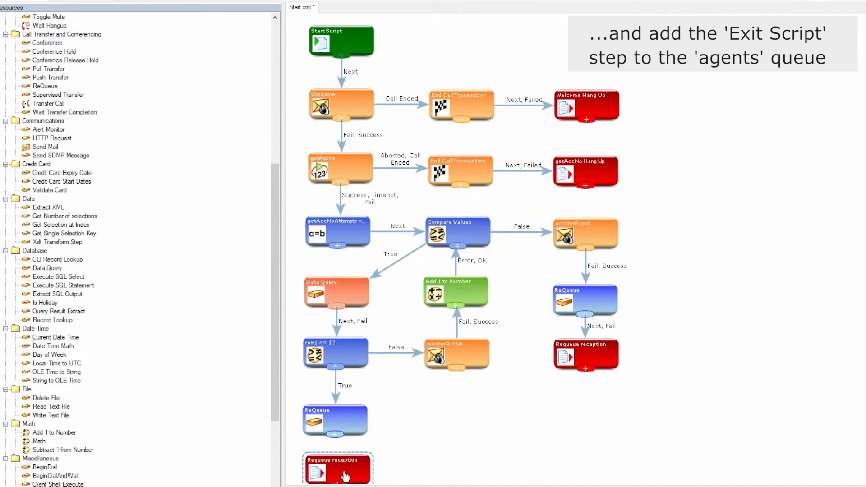
left_click_drag(335, 435, 361, 461)
left_click(441, 234)
left_click(522, 314)
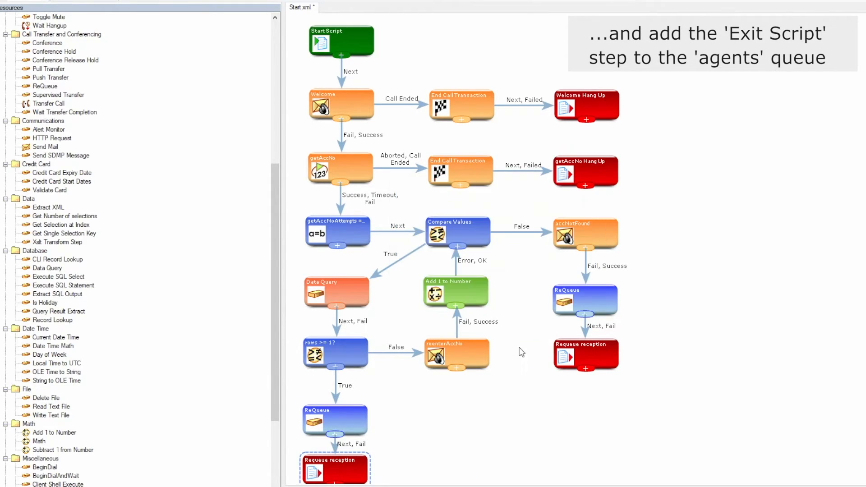
Set both the Exit Code and the name of the copied exit step to "Requeue agents".
scroll(478, 448, "down", 1)
double_click(347, 447)
double_click(496, 233)
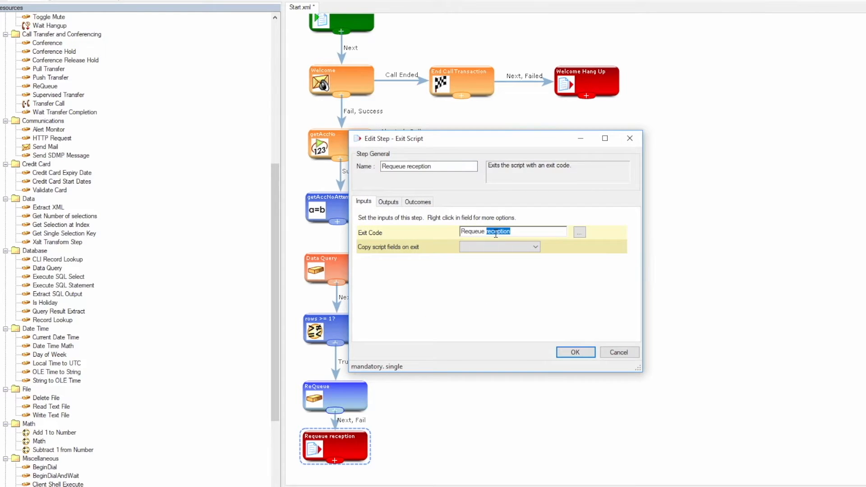
type("agents")
double_click(419, 166)
type("agents")
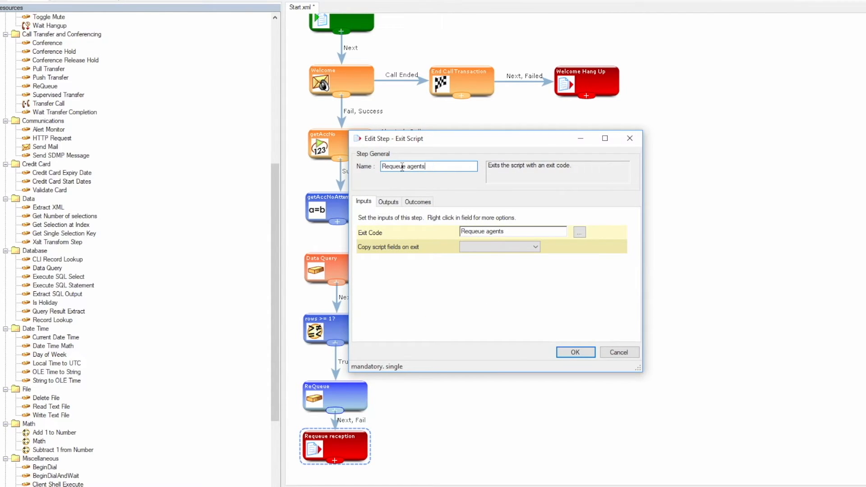
left_click(575, 352)
Copy the End Call Transaction and getAccNo Hang Up steps and place the pair below reenterAccNo.
left_click(427, 149)
left_click(564, 157, "ctrl")
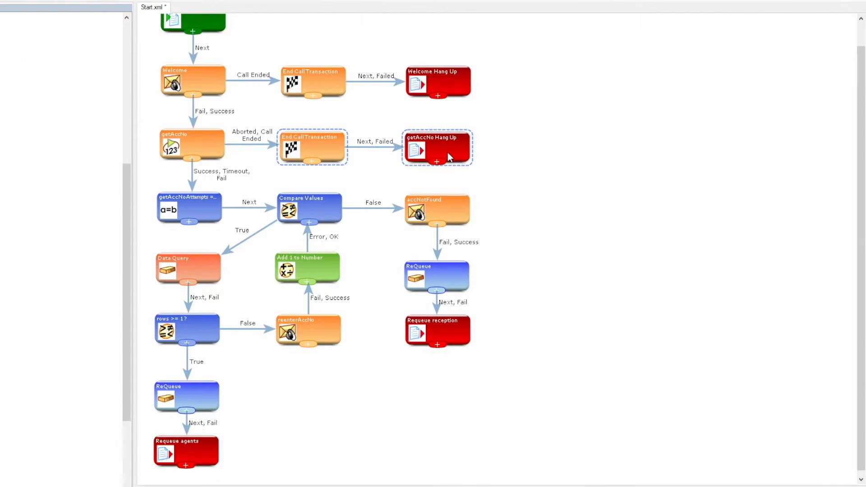
key("ctrl+v")
left_click_drag(445, 158, 290, 445)
left_click_drag(321, 174, 305, 402)
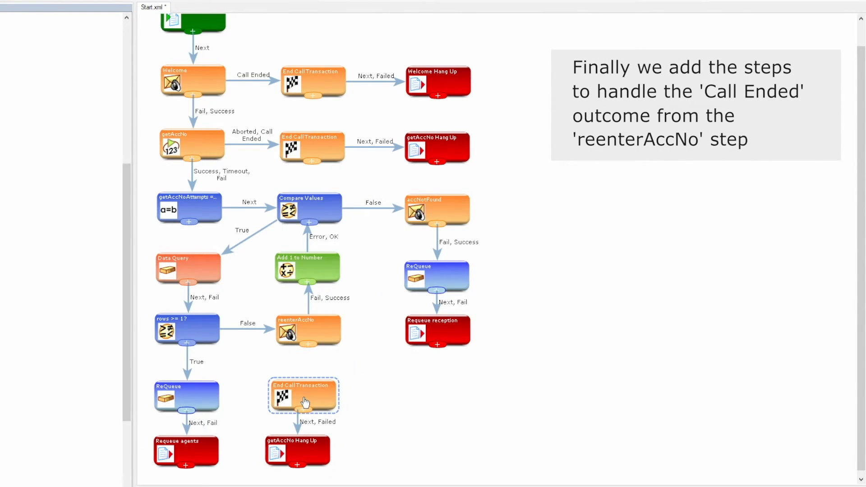
left_click_drag(298, 436, 300, 438)
Connect reenterAccNo to the copied End Call Transaction step on the Call Ended outcome.
left_click_drag(308, 344, 304, 389)
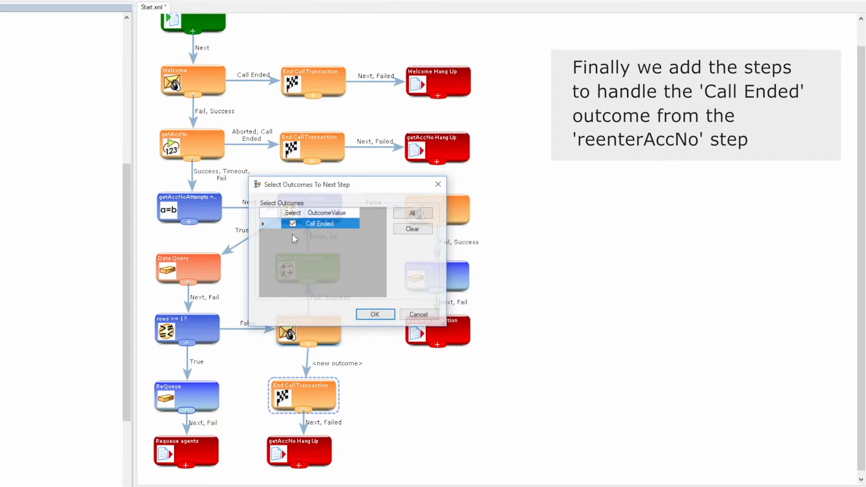
left_click(293, 224)
left_click(375, 314)
Set both the Exit Code and the name of the copied hang-up step to "accNotFound Hang Up".
double_click(302, 449)
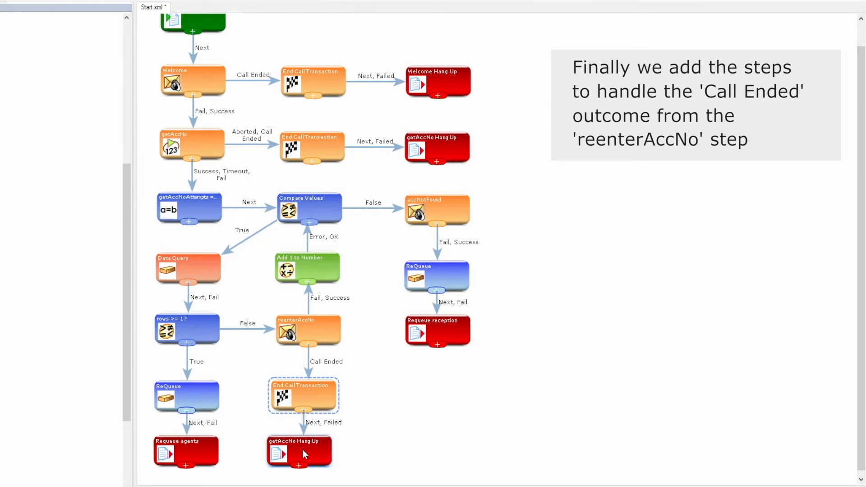
left_click_drag(338, 232, 291, 235)
type("accNotFound")
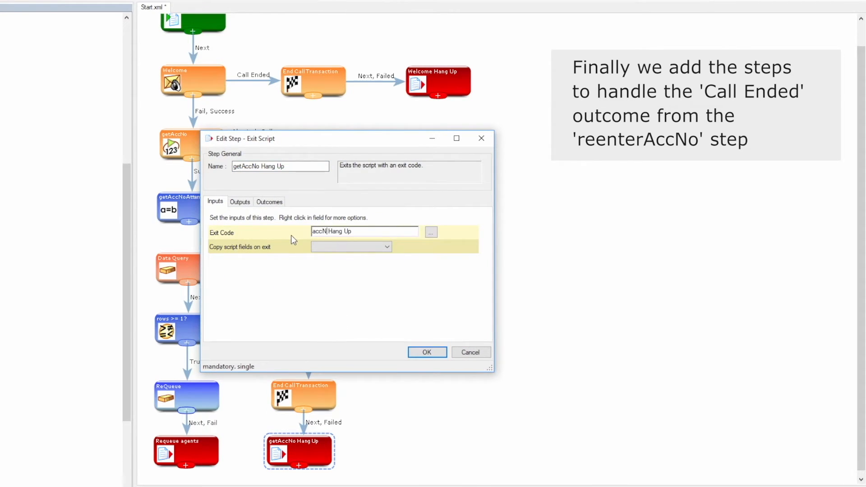
left_click_drag(382, 231, 289, 233)
key("ctrl+c")
left_click_drag(293, 167, 234, 168)
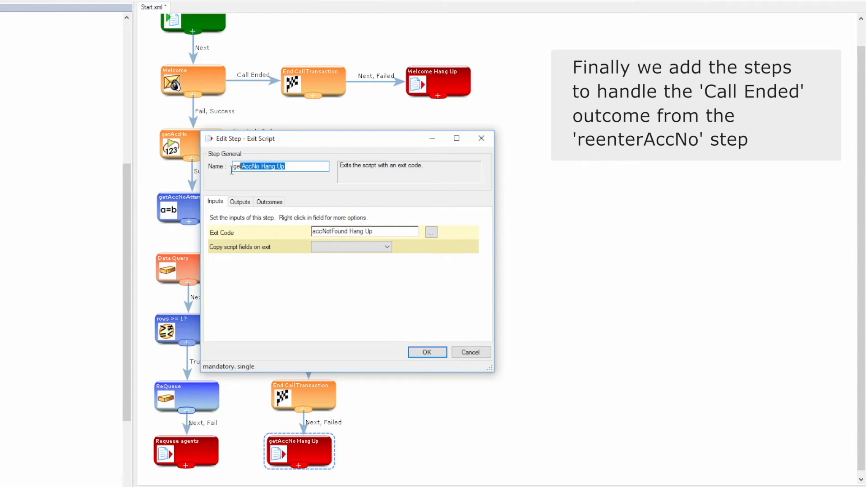
key("ctrl+v")
left_click(427, 351)
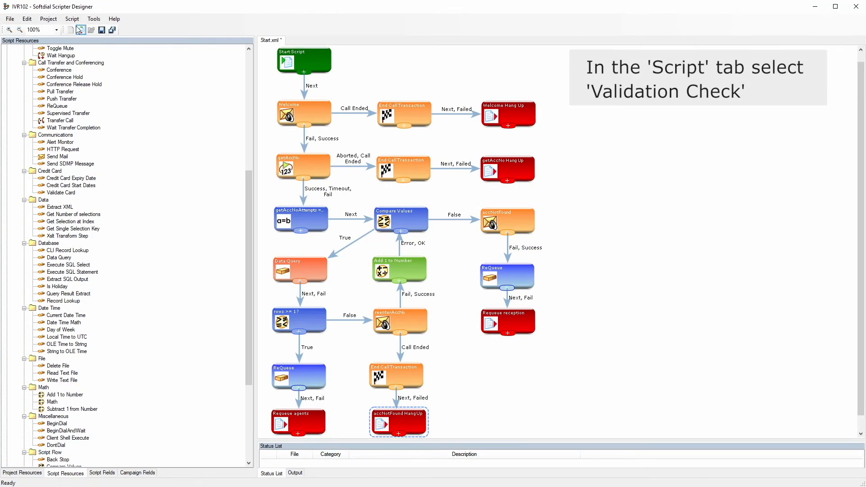
Run the script's Validation Check and locate the step behind the unlinked Call Ended outcome error.
left_click(71, 19)
left_click(87, 42)
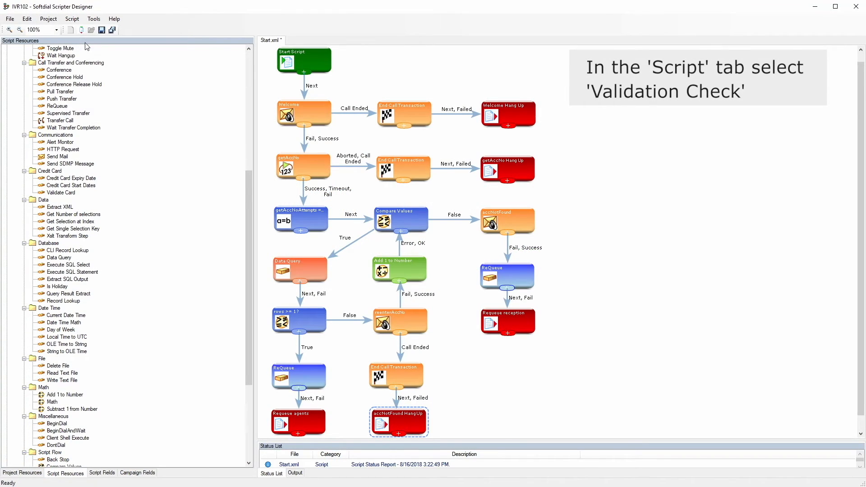
left_click_drag(505, 438, 511, 360)
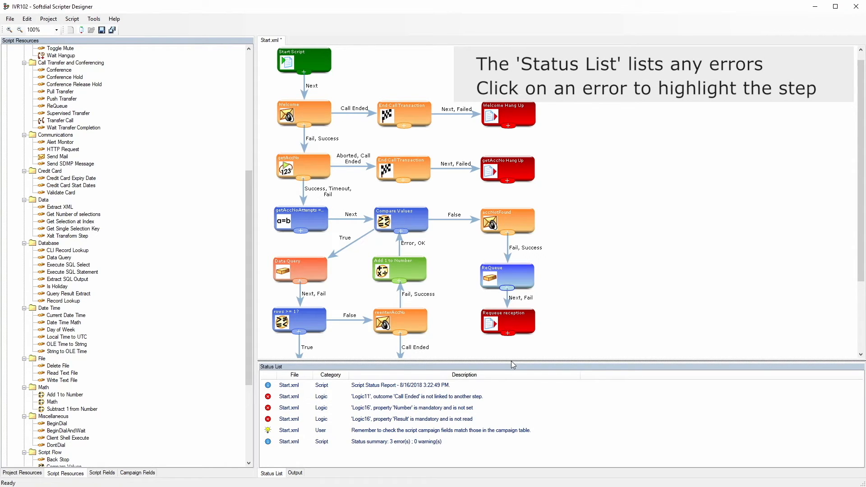
left_click(429, 398)
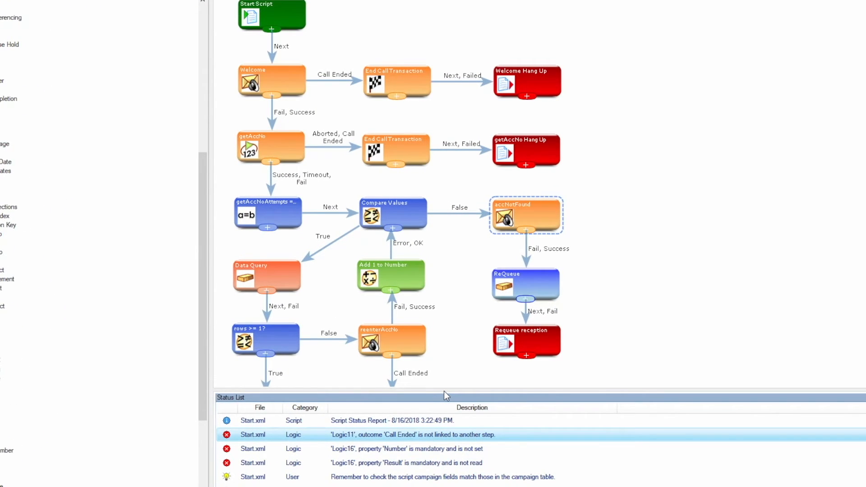
Connect accNotFound to the End Call Transaction step below reenterAccNo on the Call Ended outcome.
left_click_drag(444, 391, 433, 474)
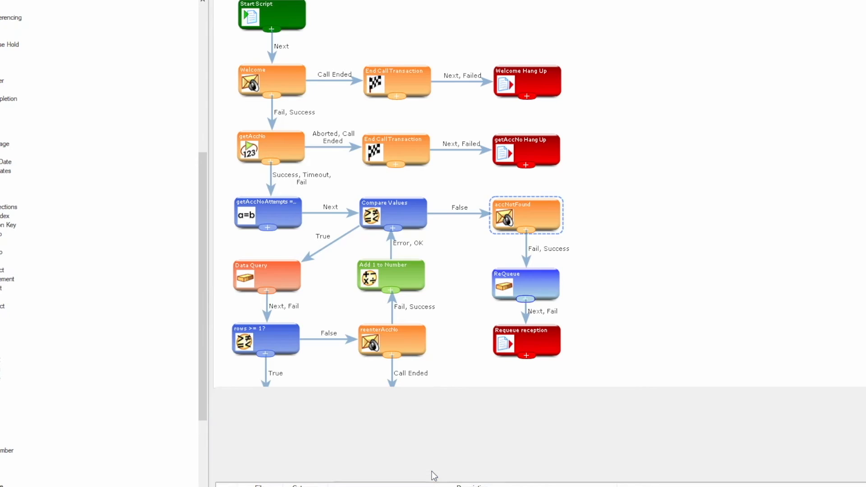
left_click_drag(525, 228, 397, 409)
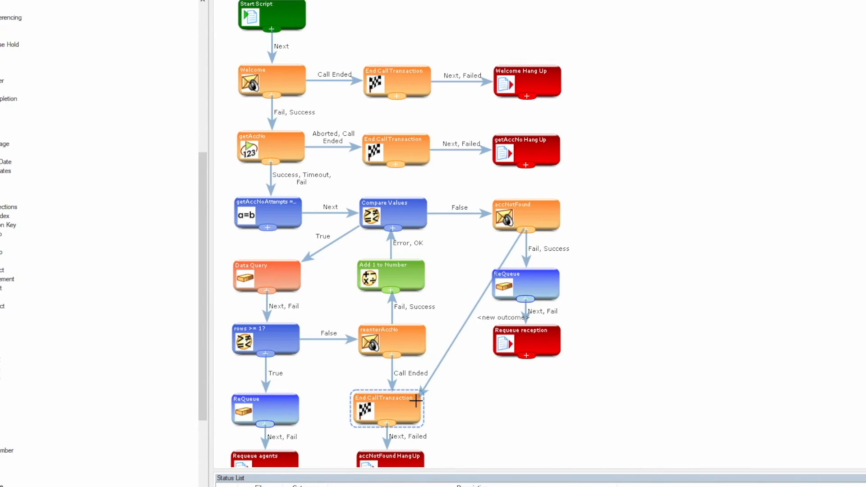
left_click(461, 309)
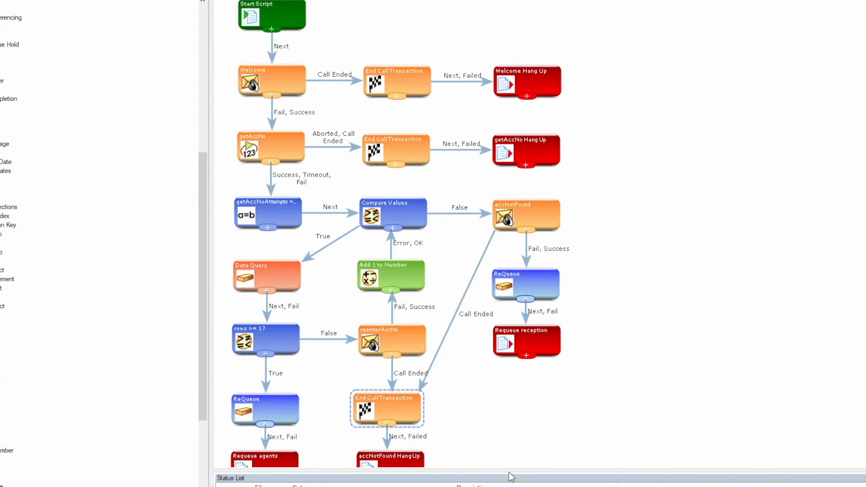
Locate the step behind the missing Number error and set its Number input to the getAccAttempts script field.
left_click_drag(509, 471, 509, 392)
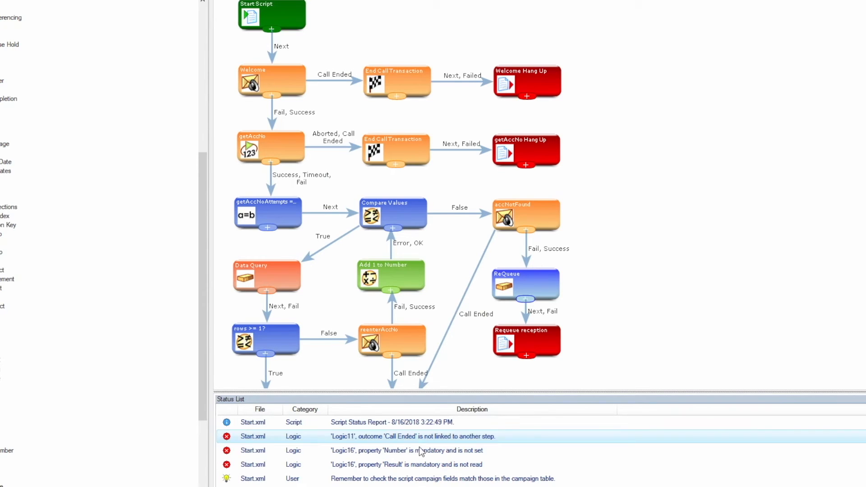
left_click(410, 451)
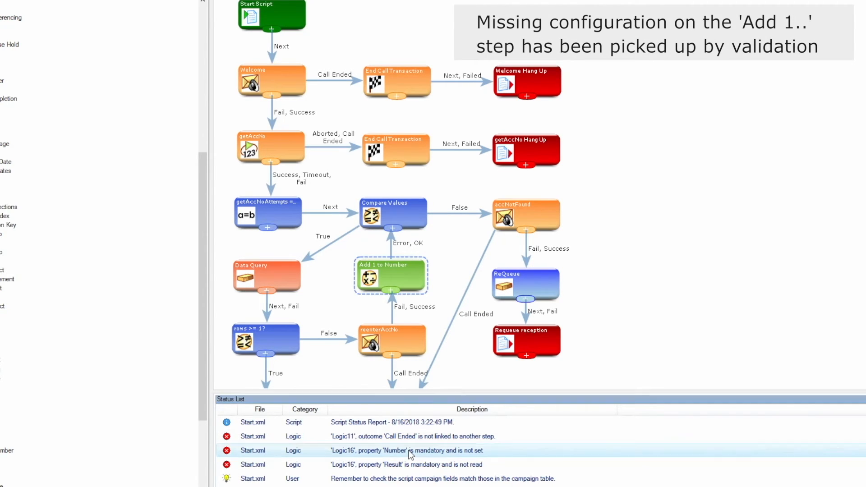
double_click(399, 275)
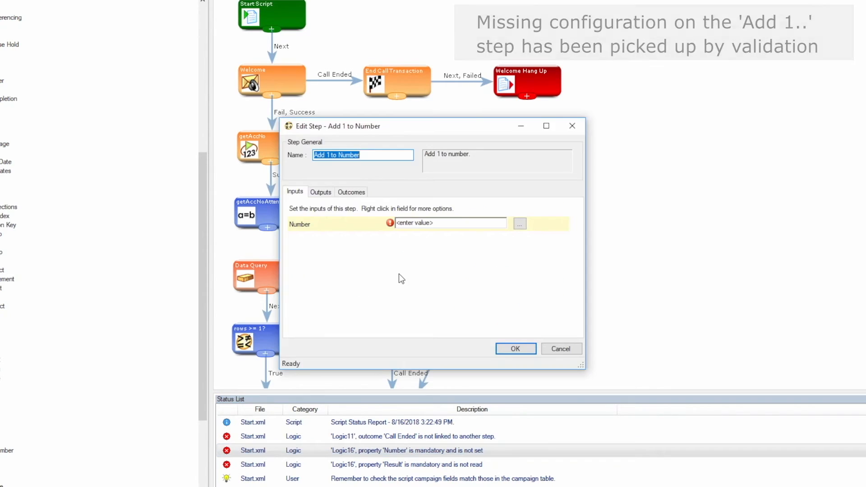
right_click(442, 222)
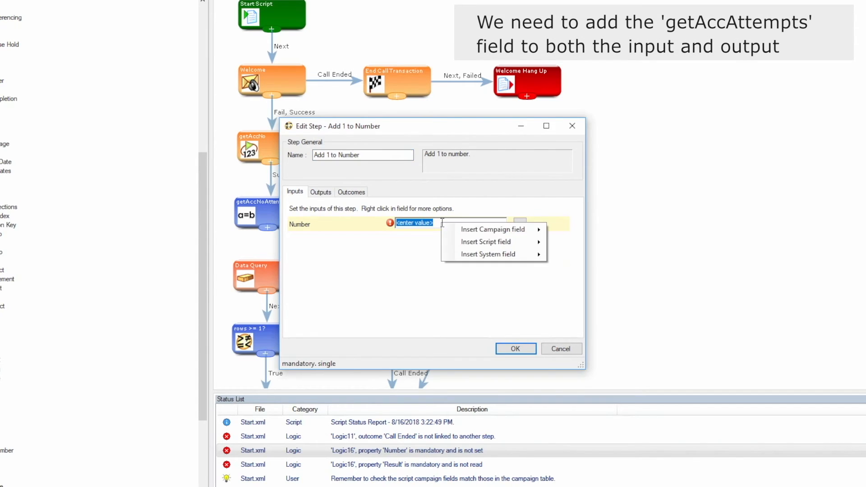
mouse_move(467, 240)
left_click(675, 245)
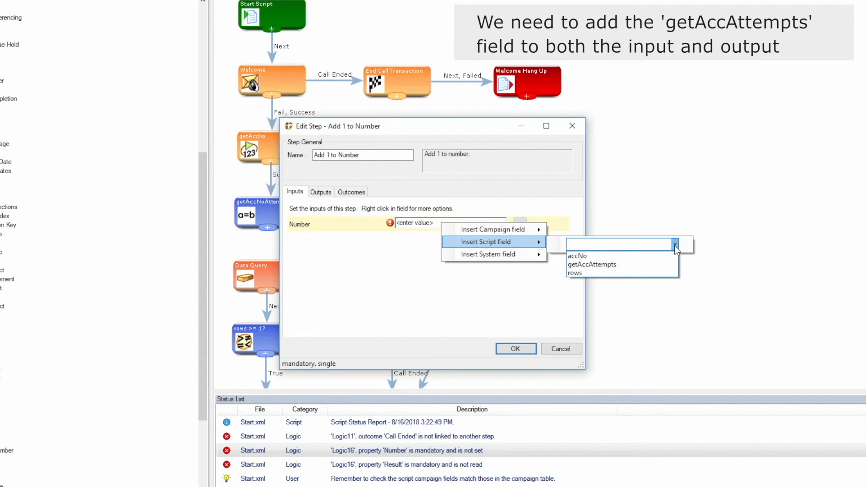
left_click(663, 265)
Set the Result output of Add 1 to Number to the getAccAttempts script field and apply the settings.
left_click(321, 193)
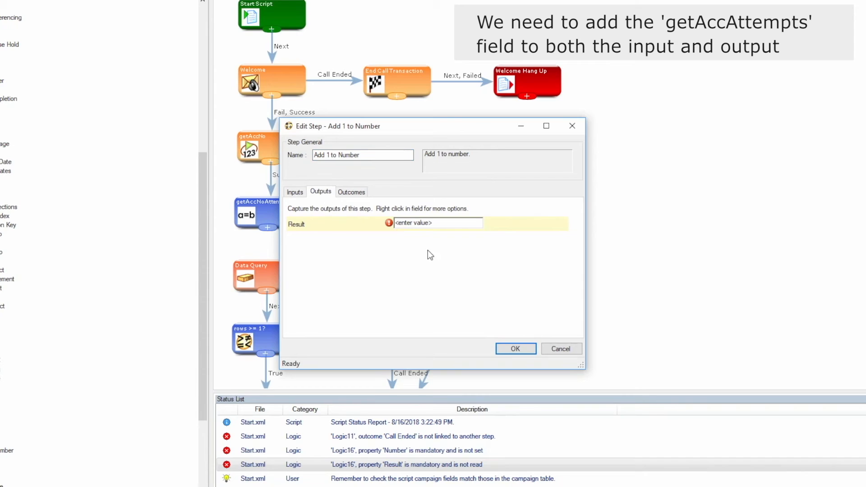
left_click(434, 223)
right_click(417, 223)
mouse_move(473, 244)
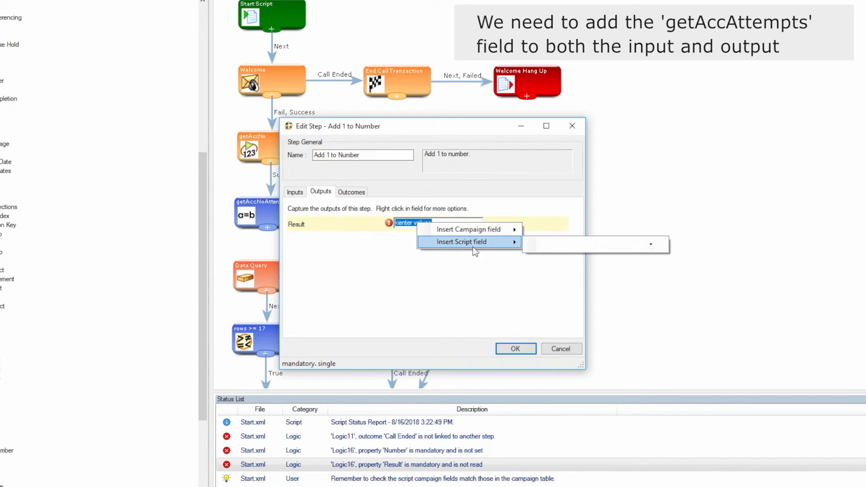
left_click(651, 245)
left_click(608, 265)
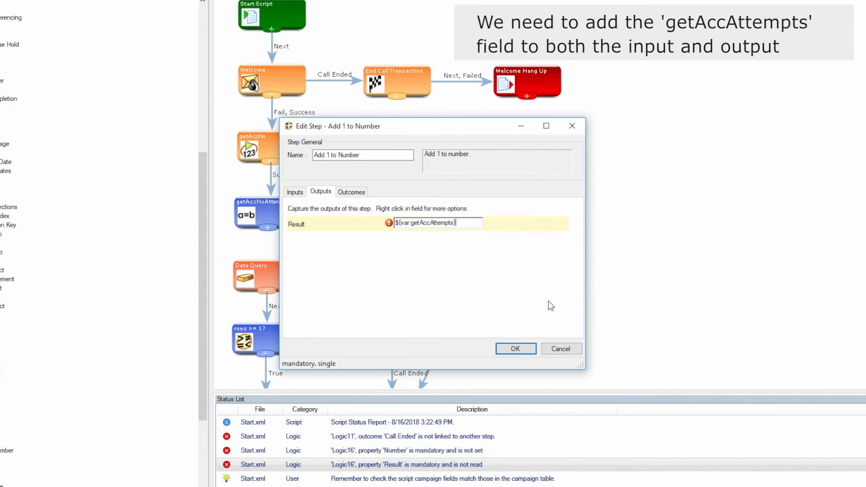
left_click(515, 348)
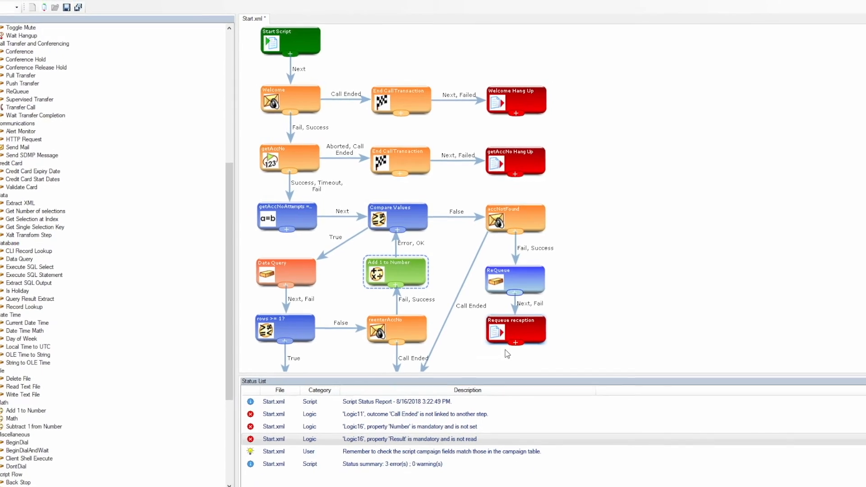
Run the Validation Check on the corrected script again and shrink the Status List to give the flowchart more room.
left_click(72, 19)
left_click(89, 40)
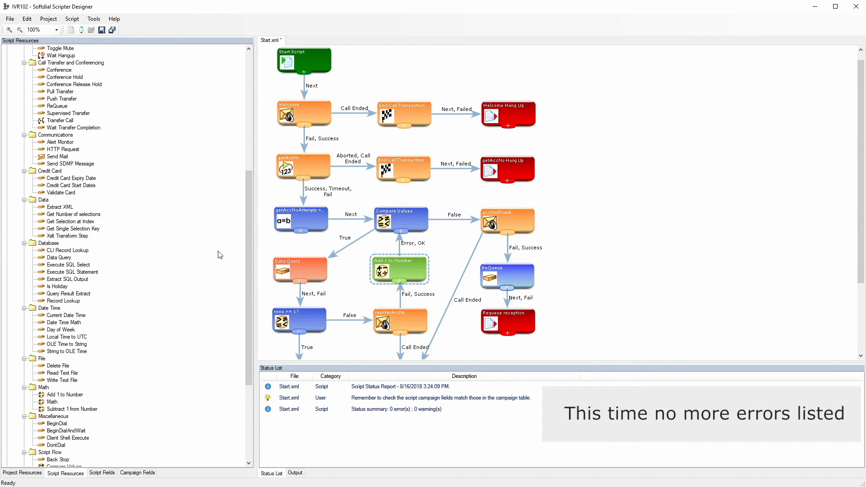
left_click_drag(473, 364, 474, 454)
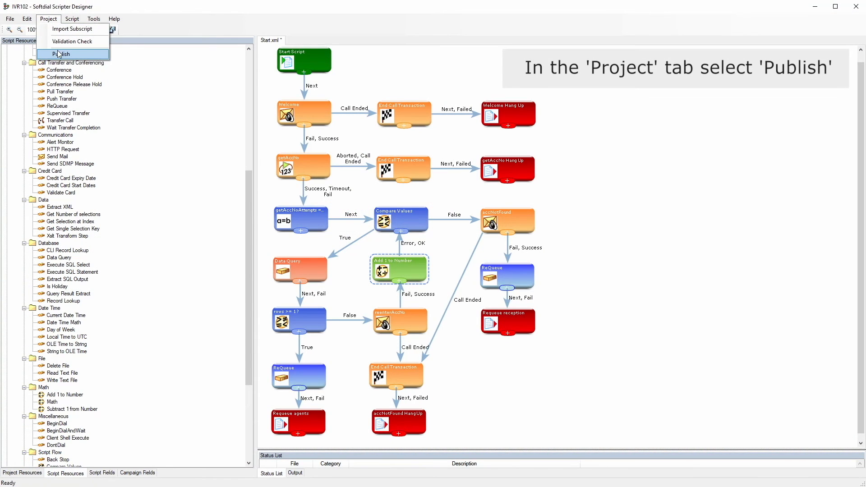
Publish the IVR102 project with agent type Virtual (Robot), campaign name IVR102 and queue IVR102_1, and close the progress report.
left_click(58, 54)
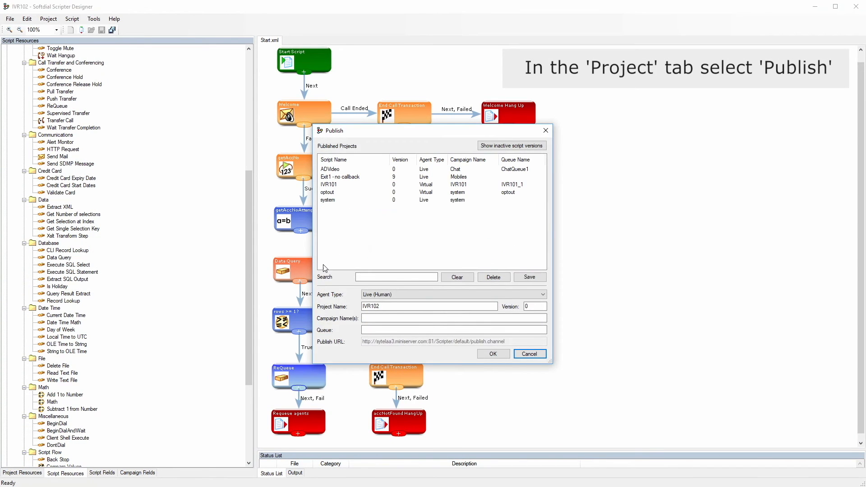
left_click(382, 294)
left_click(381, 317)
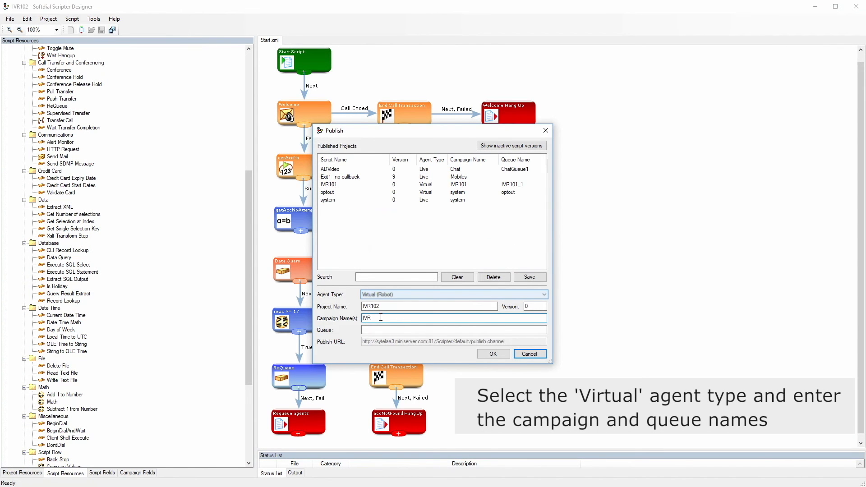
left_click(384, 329)
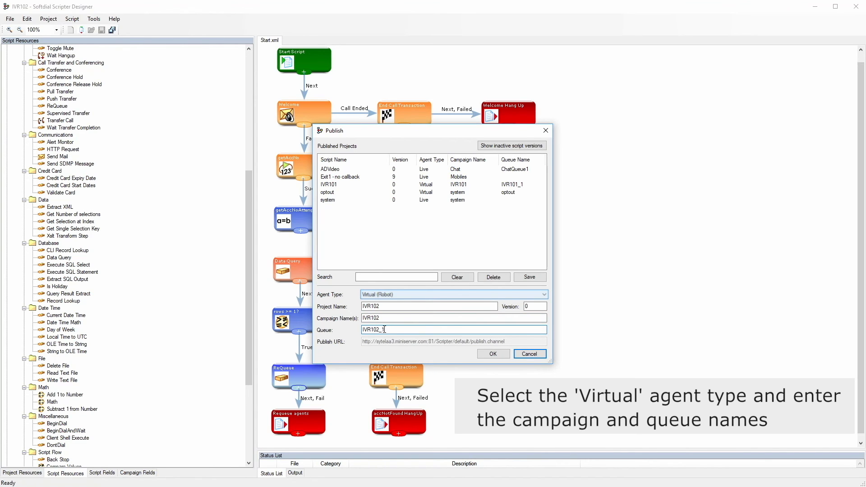
left_click(493, 354)
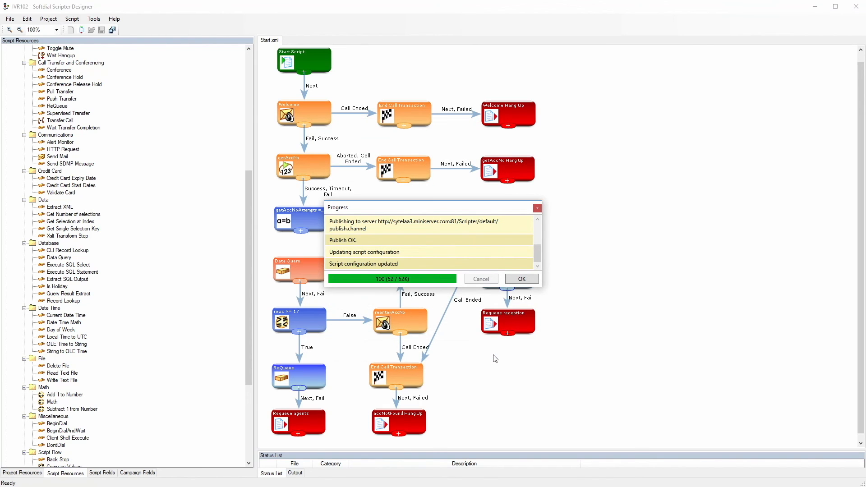
left_click(522, 280)
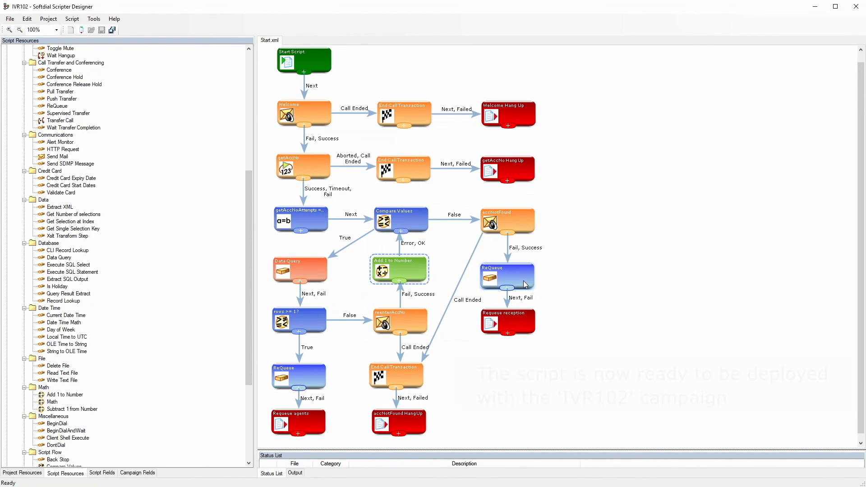